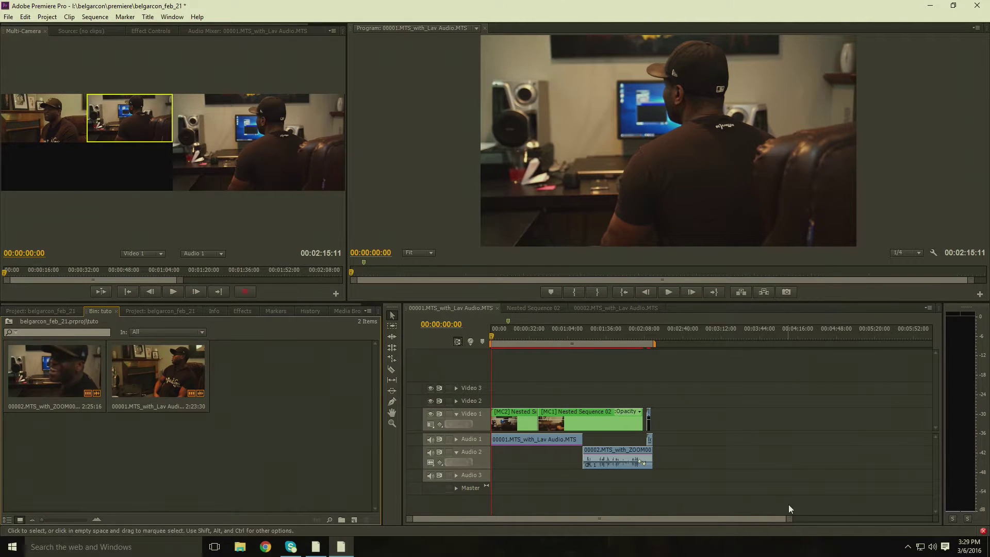
Widen the Multi-Camera monitor to more than half of the workspace width.
drag(789, 519, 734, 538)
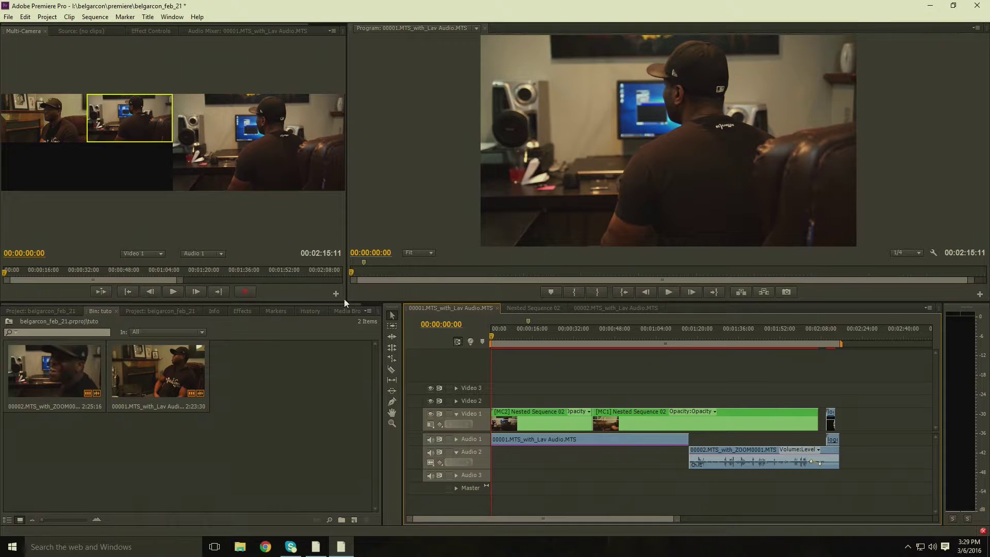
drag(345, 292, 587, 324)
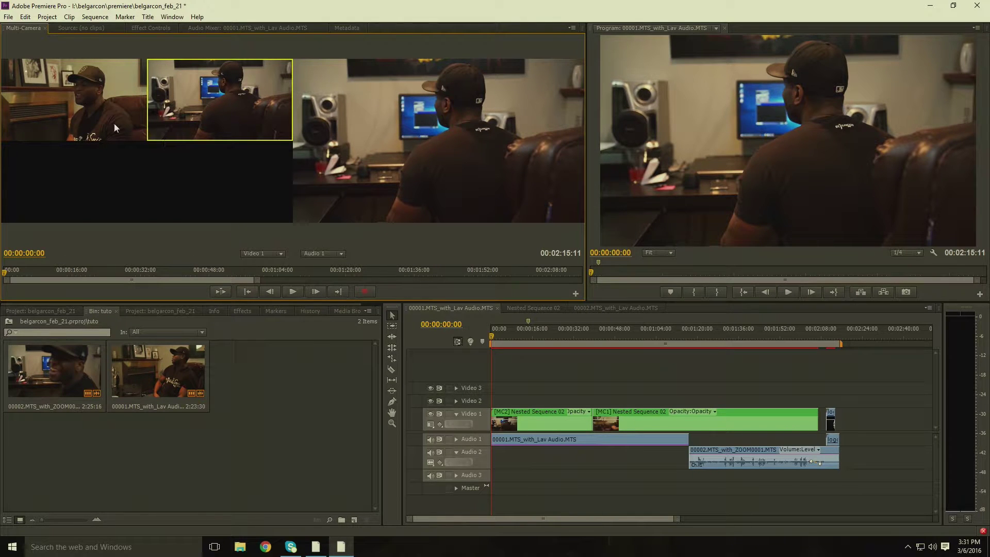
Switch the first nested clip on Video 1 back and forth between camera 1 and camera 2, ending on camera 2.
click(519, 411)
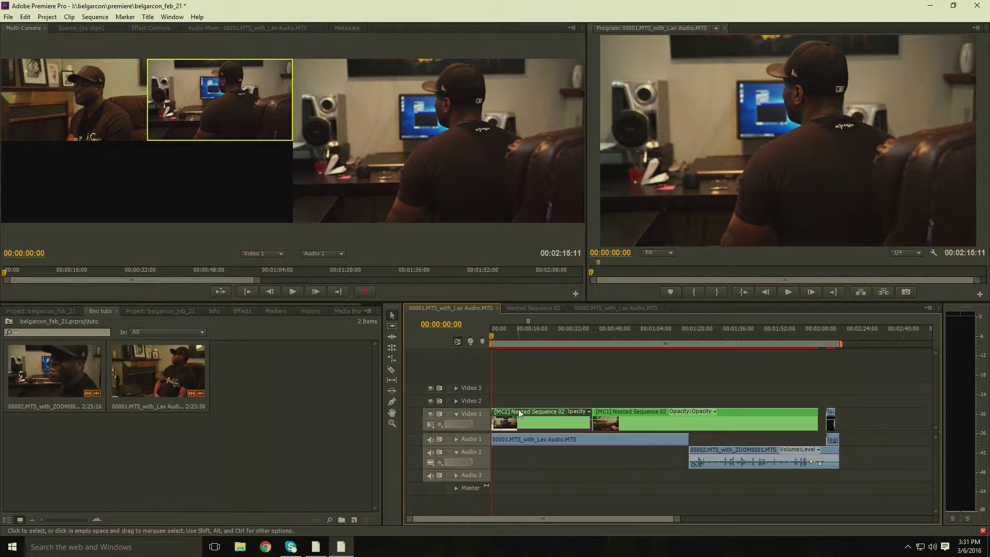
key(1)
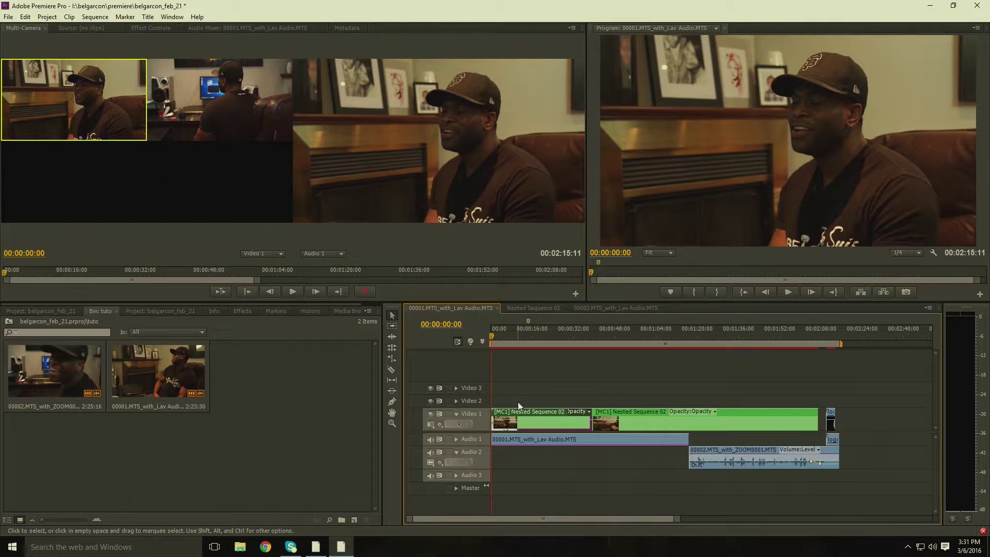
key(2)
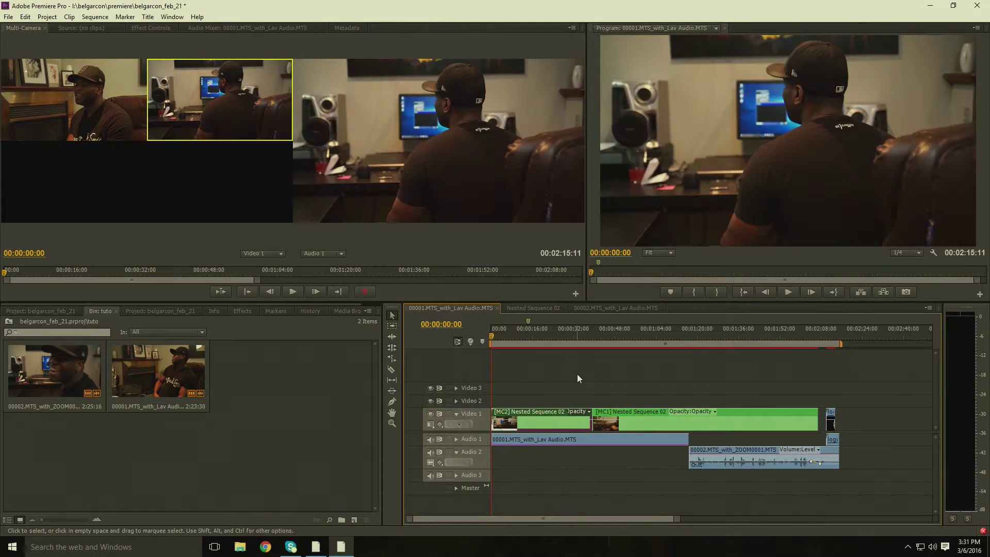
click(51, 78)
click(156, 84)
click(119, 100)
key(2)
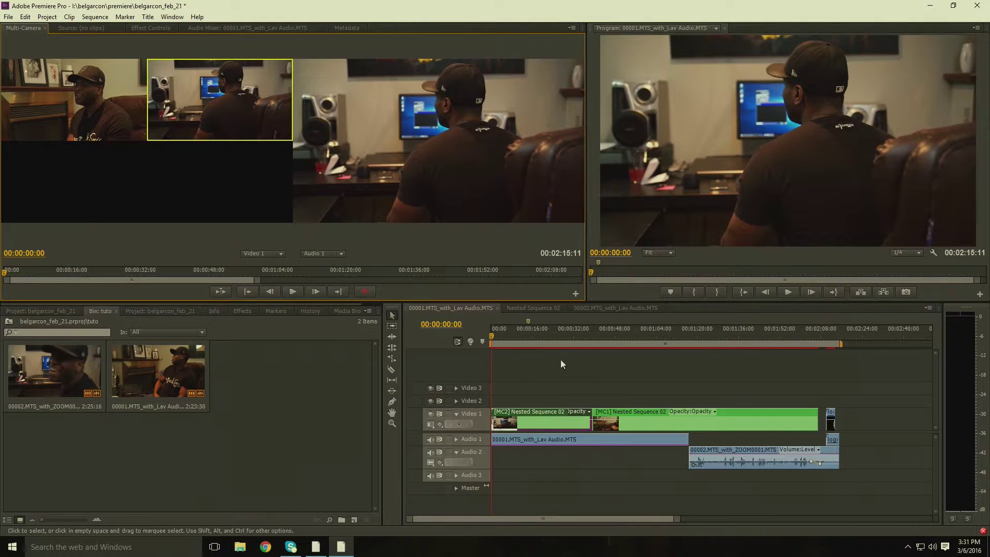
Play the multicam sequence from about 00:00:26:35 in the Multi-Camera monitor.
drag(502, 333, 558, 346)
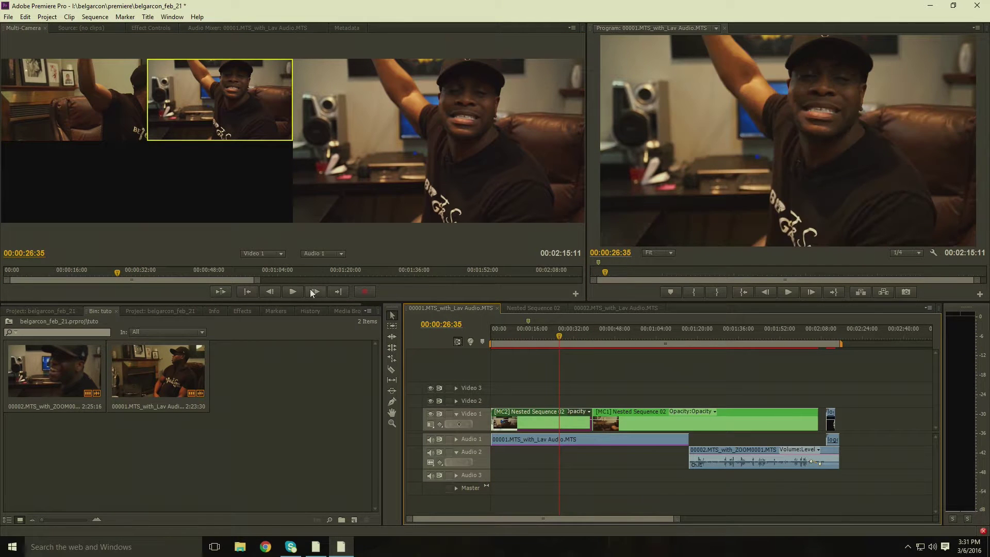
click(291, 291)
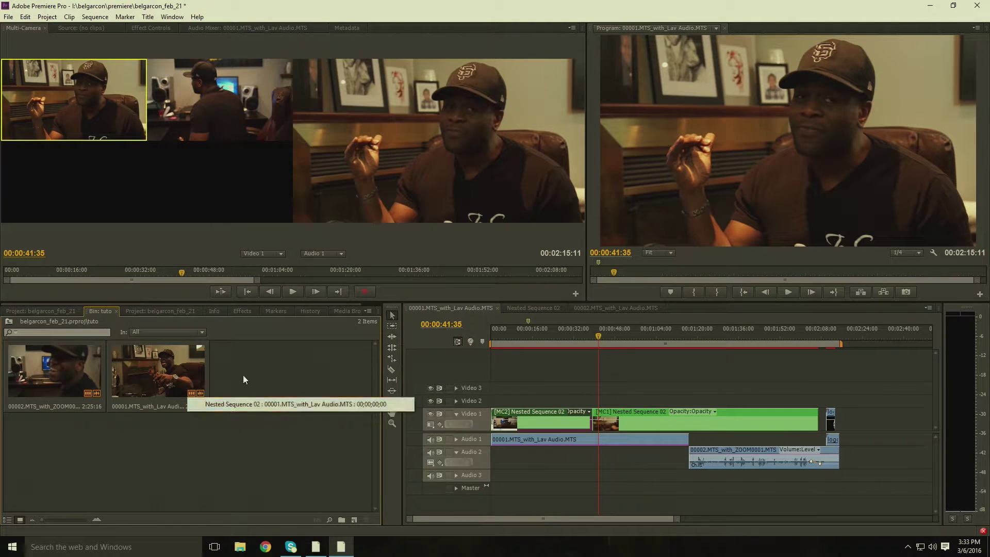
Create a new sequence from the clip 00001.MTS_with_Lav Audio.MTS in the tuto bin.
drag(234, 459, 135, 341)
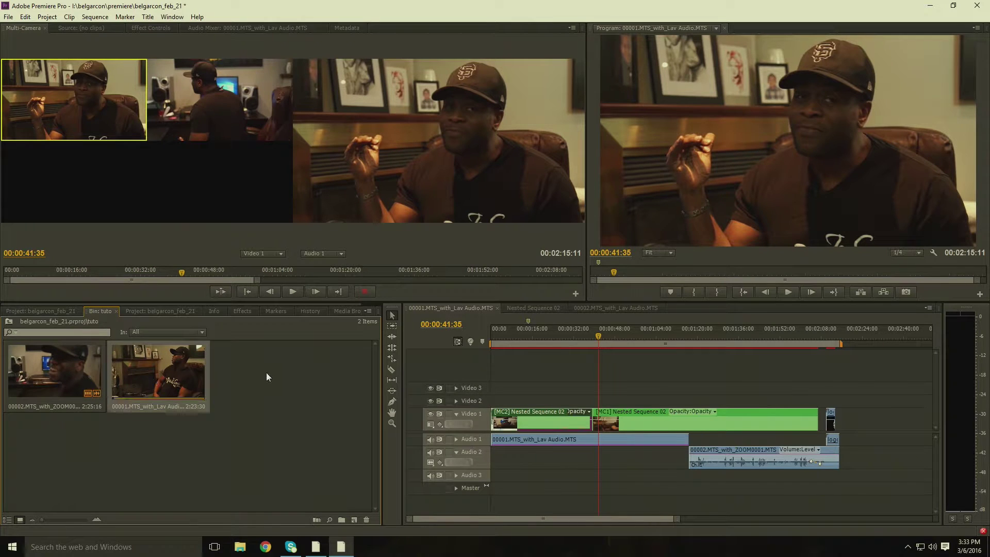
click(266, 372)
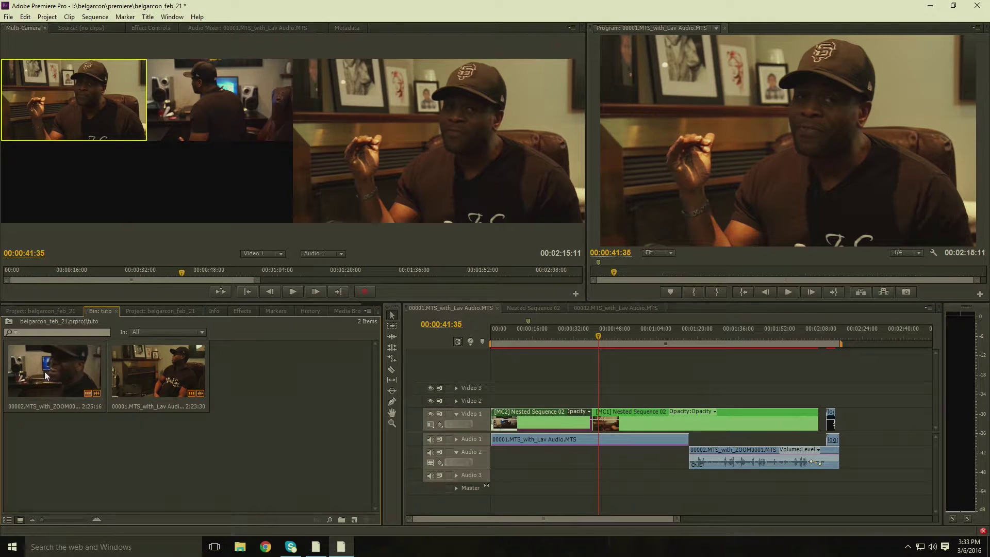
click(147, 376)
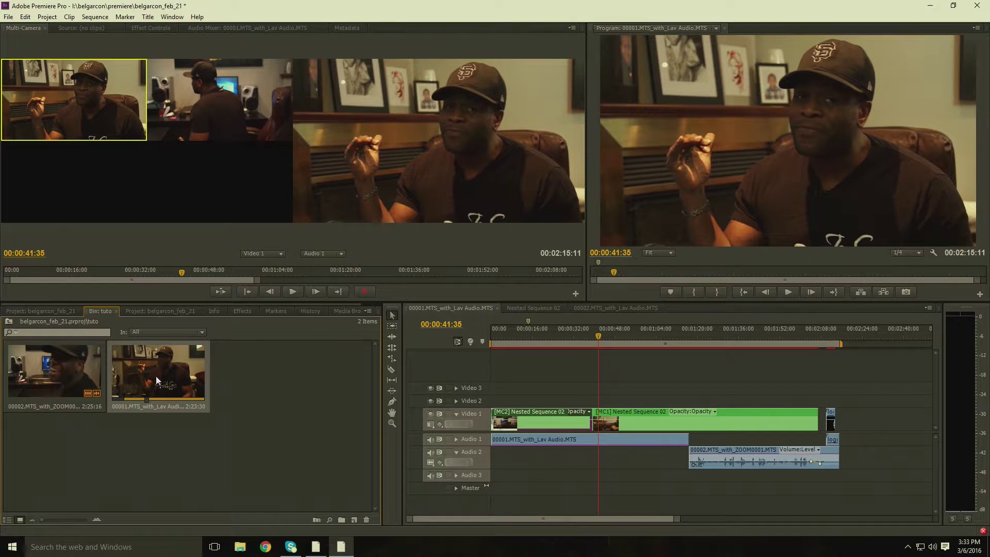
right_click(155, 374)
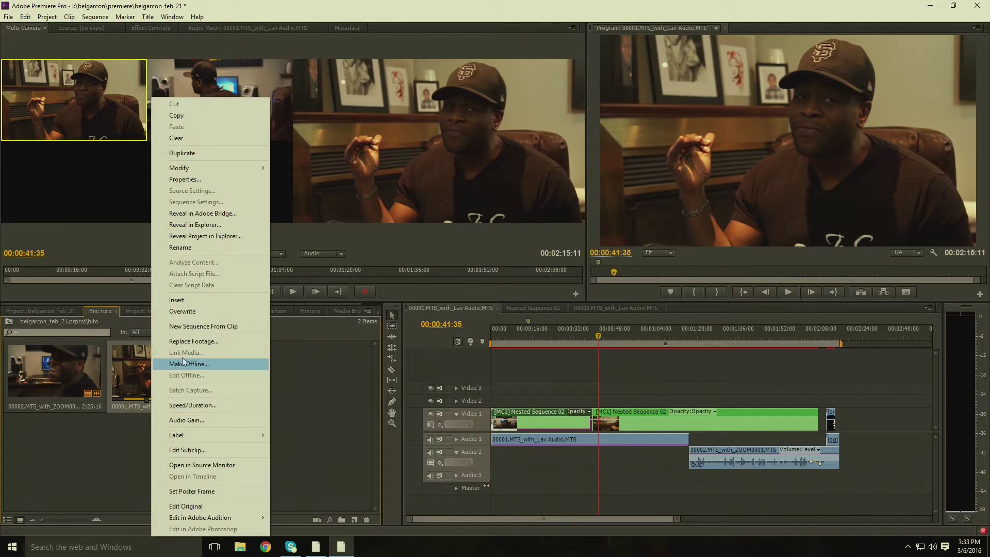
click(199, 327)
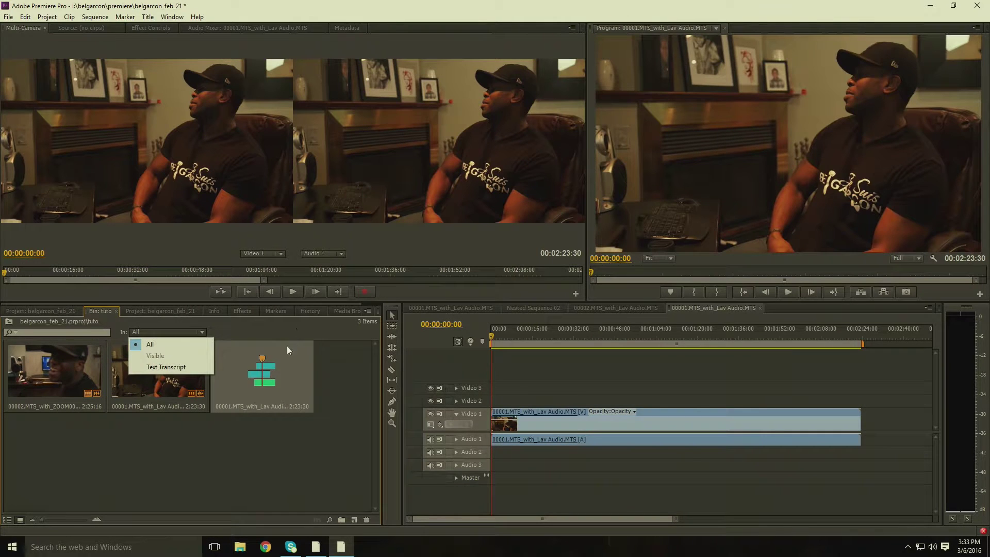
Play the opening second or so of the new 00001.MTS_with_Lav Audio.MTS sequence and stop.
drag(506, 338, 487, 353)
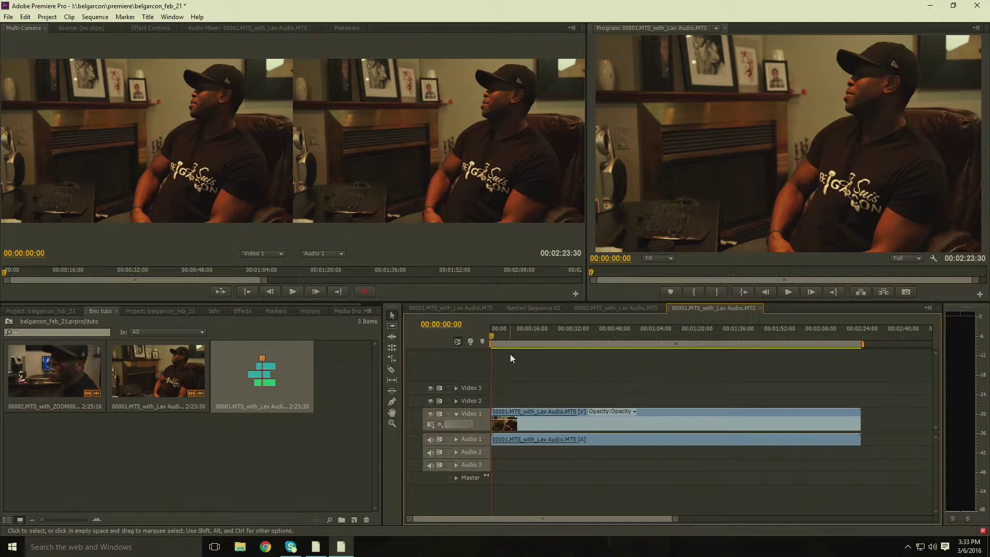
key(space)
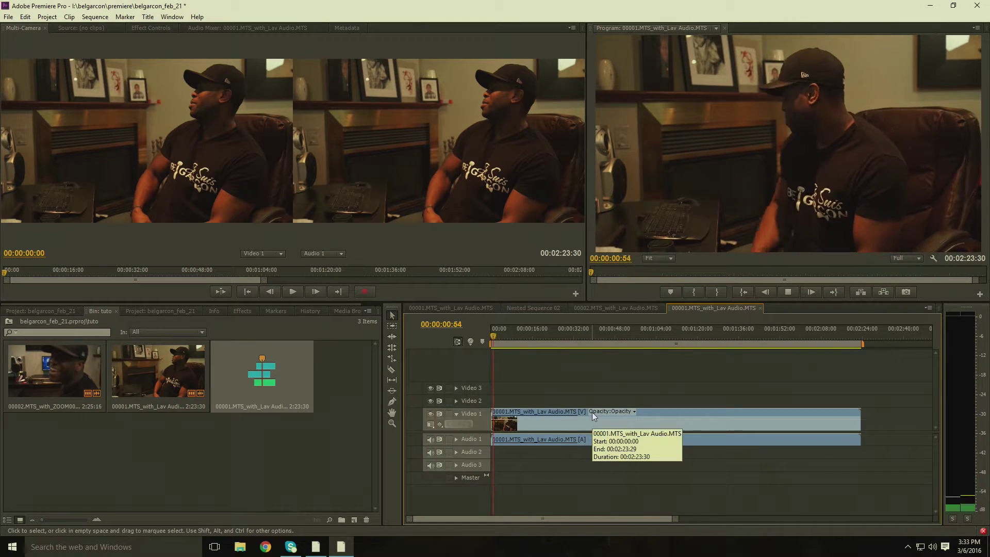
key(space)
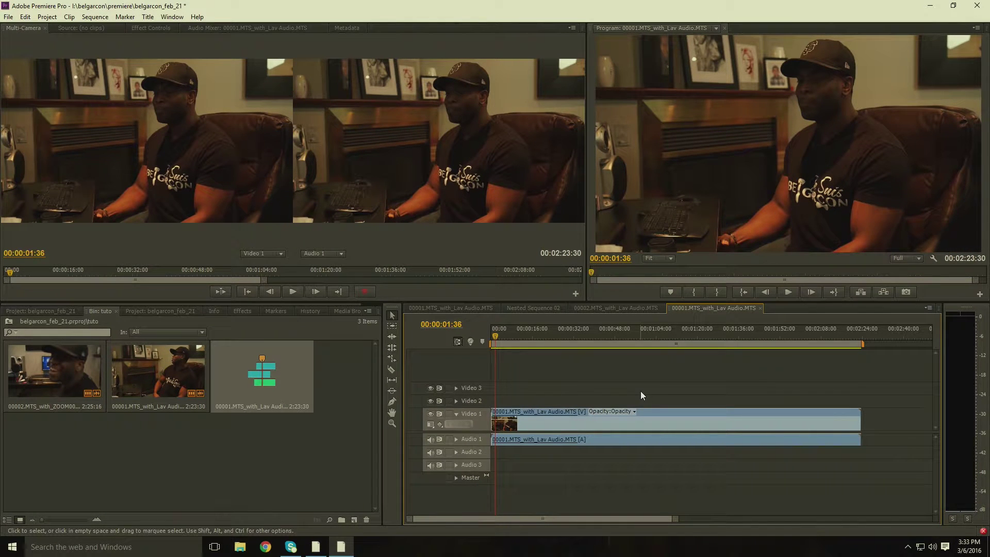
Expand the Audio 1 track of the new sequence to show its waveform.
click(455, 438)
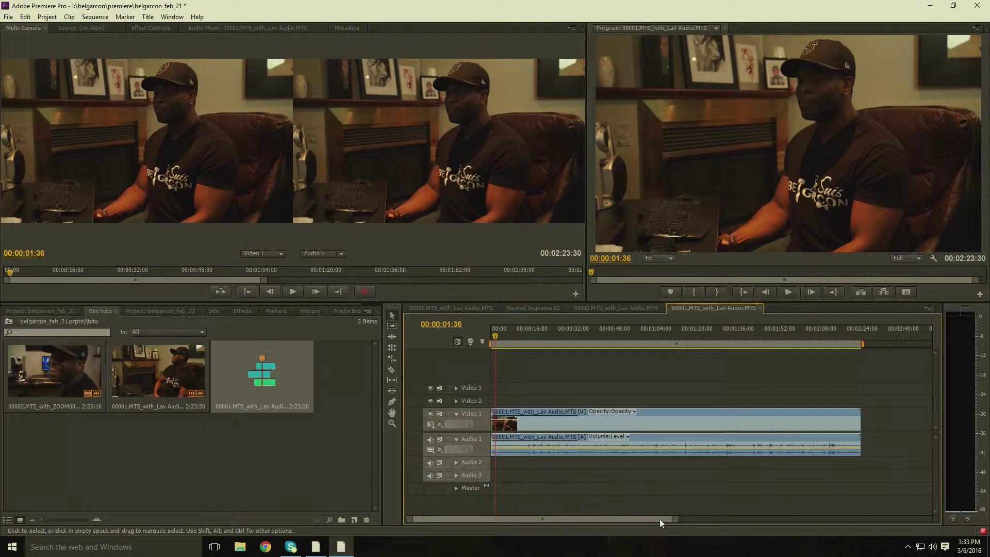
click(683, 518)
drag(674, 517, 533, 521)
drag(679, 519, 597, 521)
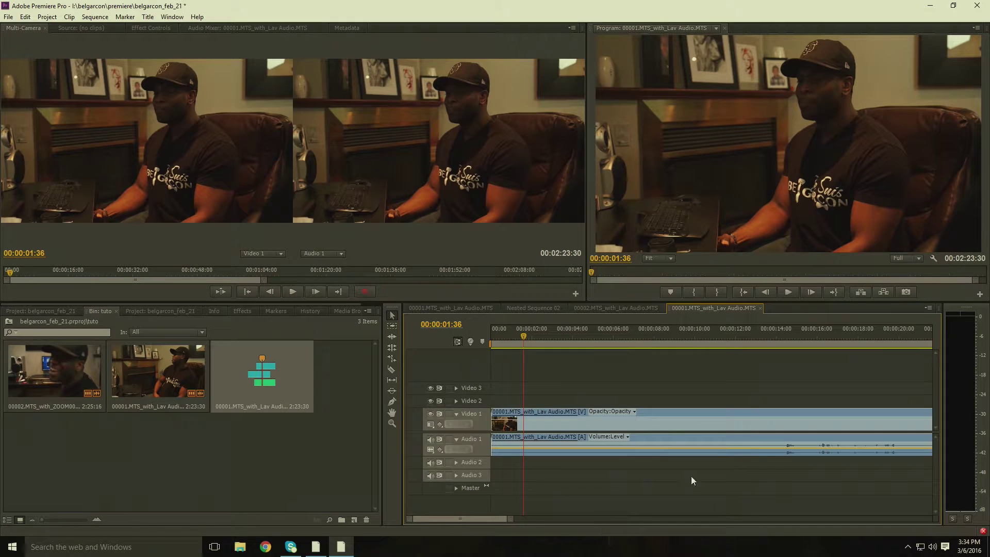
drag(510, 520, 576, 520)
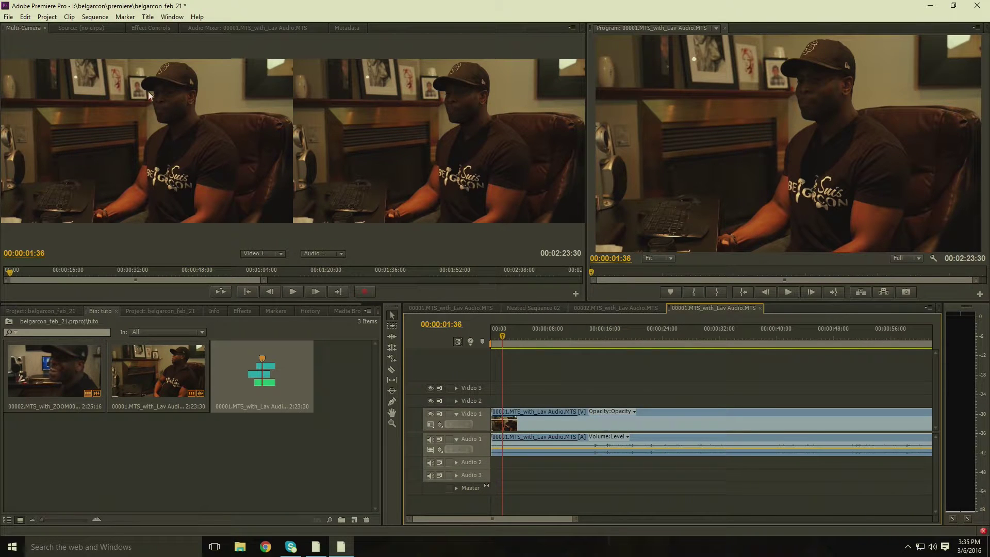
Play the sequence from about 00:00:12:34, stop at 00:00:14:29 and inspect the first audio peak up close.
click(64, 382)
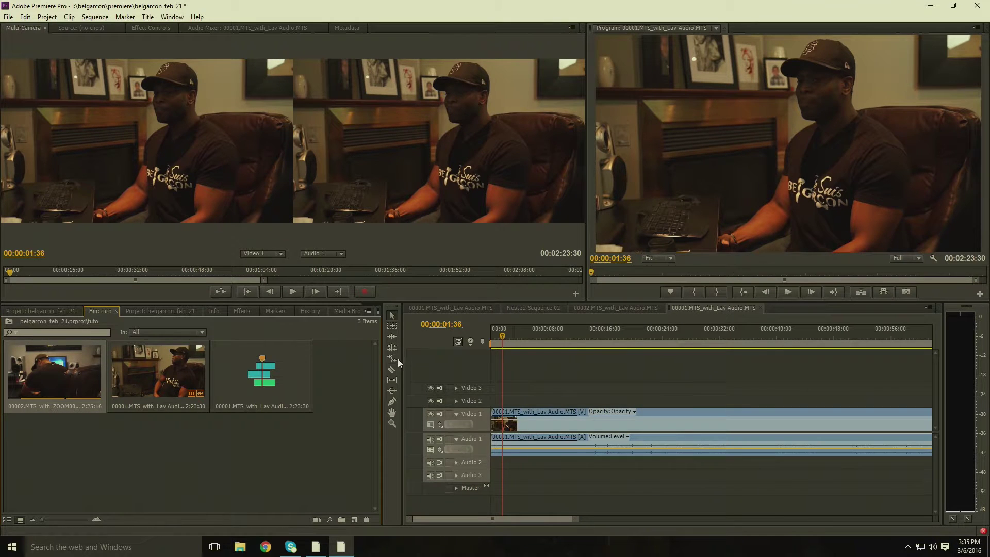
mouse_move(582, 345)
mouse_down()
mouse_move(491, 349)
mouse_move(611, 345)
mouse_move(564, 341)
mouse_move(580, 339)
mouse_up()
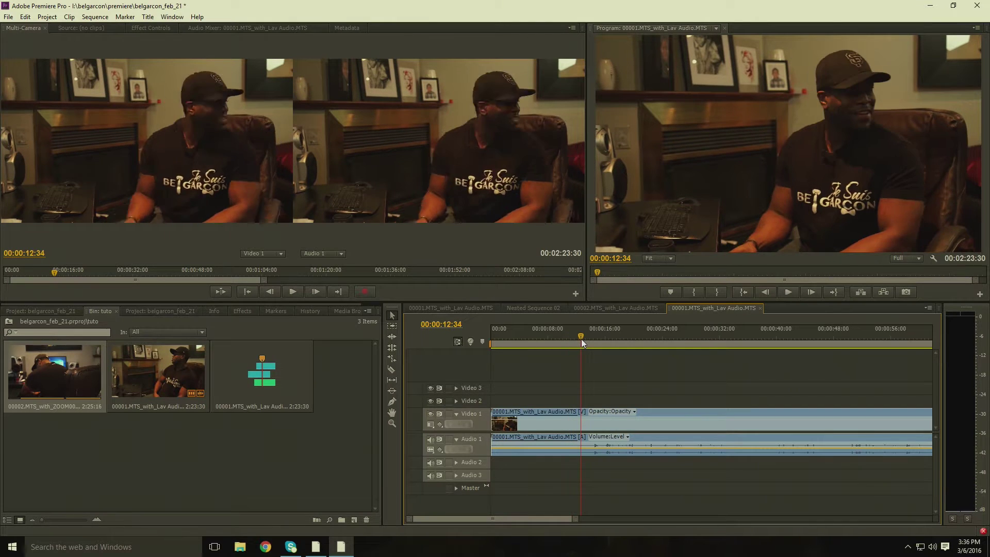
key(space)
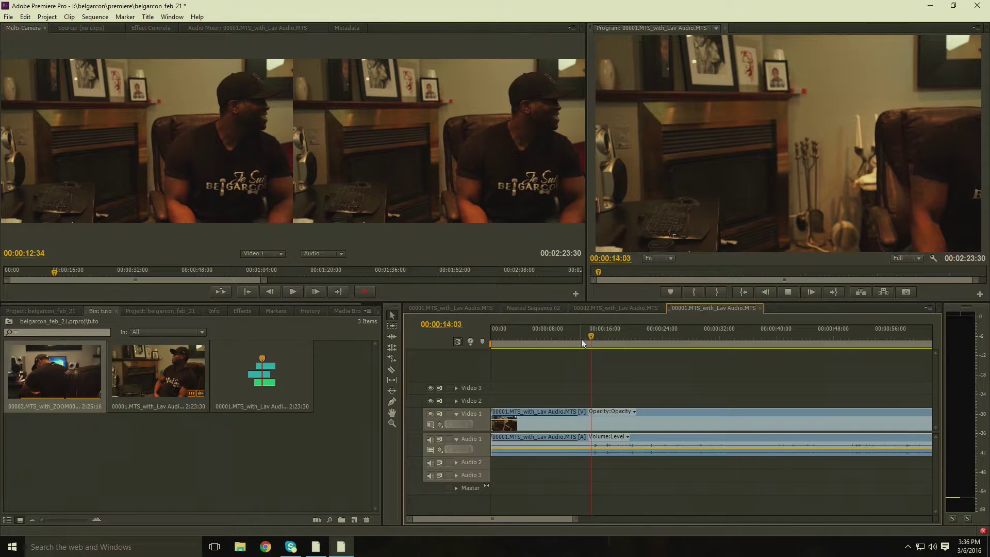
key(space)
drag(574, 519, 513, 527)
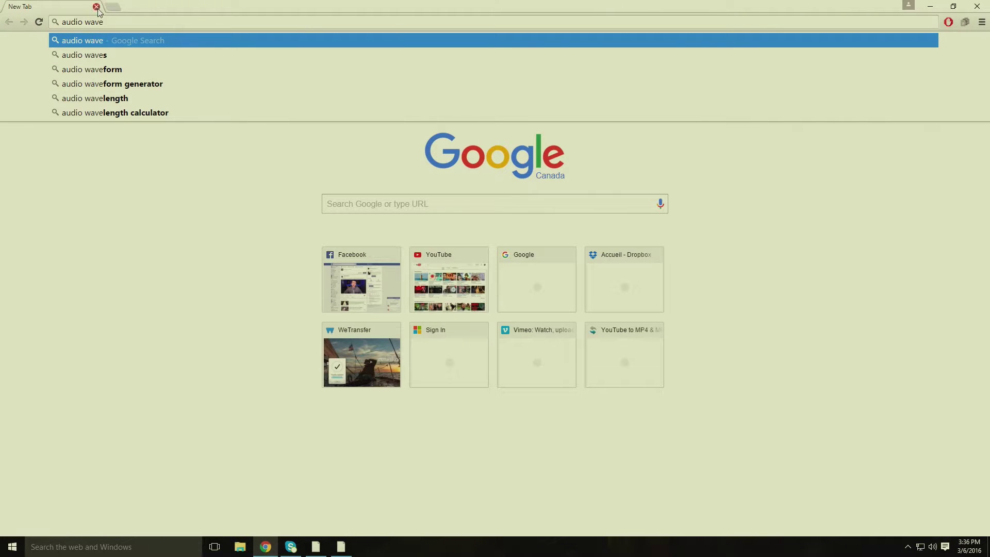
key(Return)
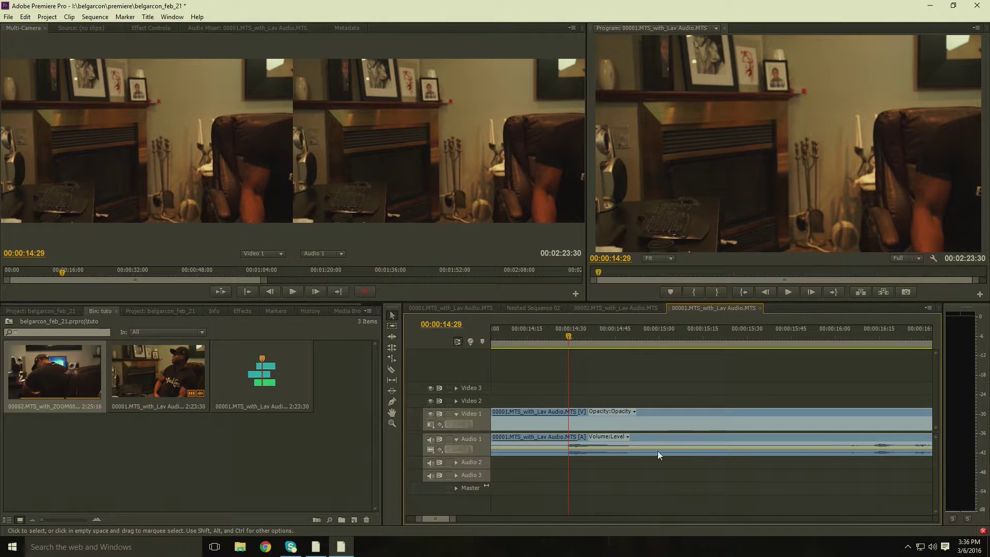
mouse_move(453, 518)
mouse_down()
mouse_move(438, 519)
mouse_move(447, 517)
mouse_up()
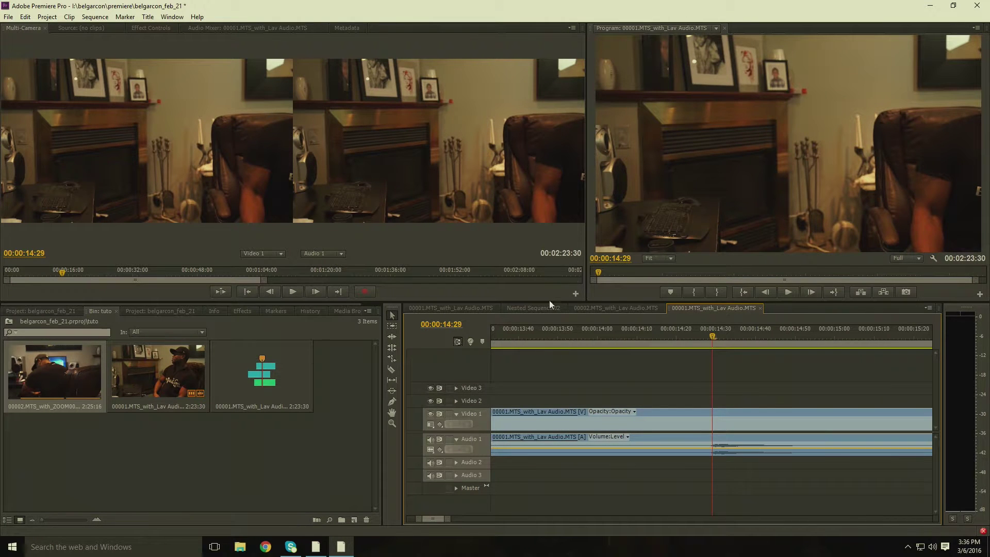
Replay the sequence from about 00:00:12:49 and bring the playhead to 00:00:14:25, just before the first audio peak.
drag(529, 333, 543, 360)
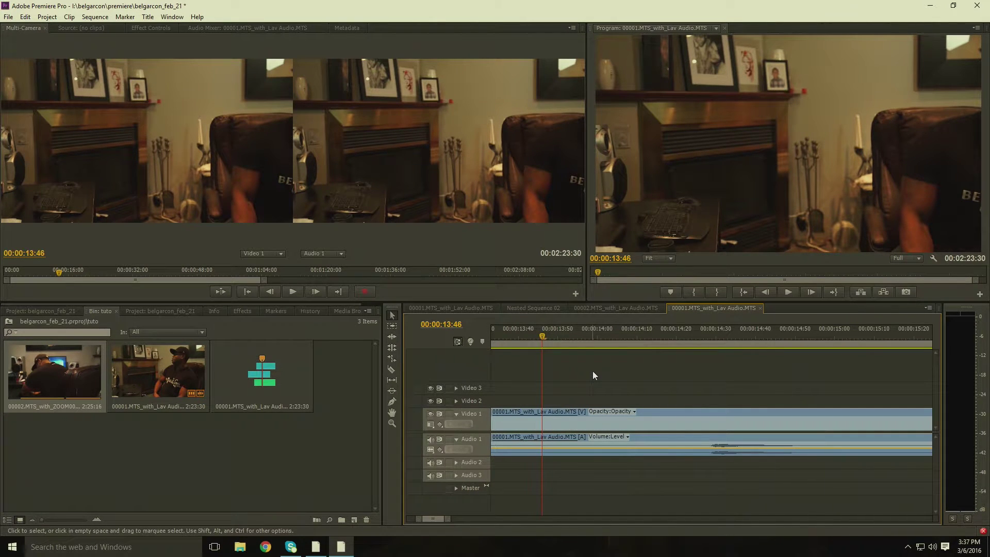
drag(527, 330, 442, 345)
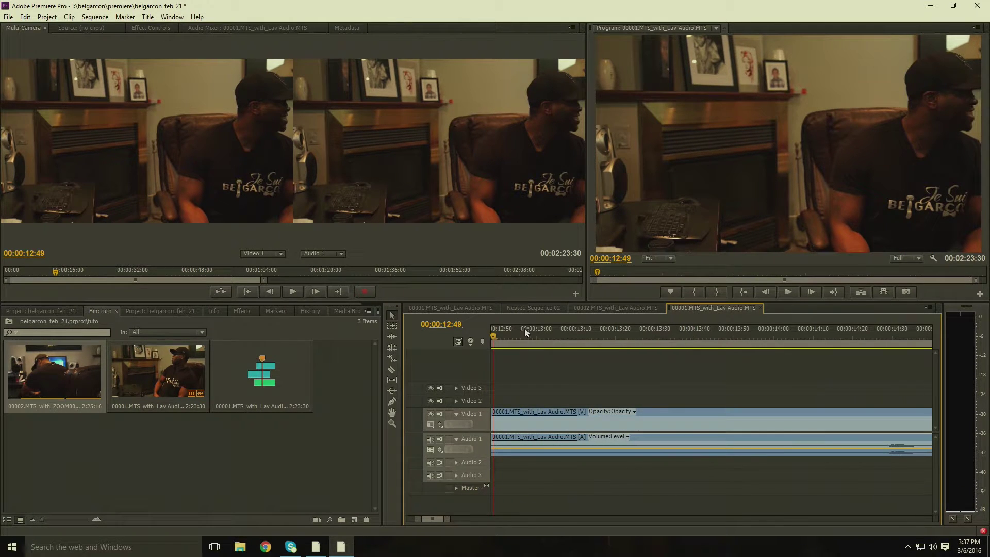
key(space)
drag(887, 367, 874, 365)
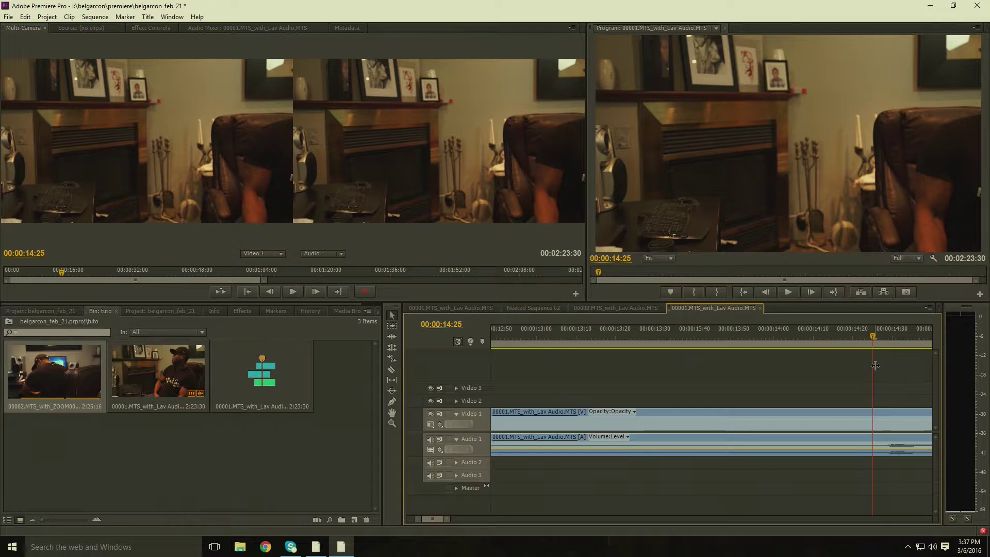
Step frame by frame to the start of the first audio peak and add a sequence marker at 00:00:14:25.
key(Left)
key(Left)
key(Left)
key(Left)
key(Left)
key(Right)
key(Right)
key(Right)
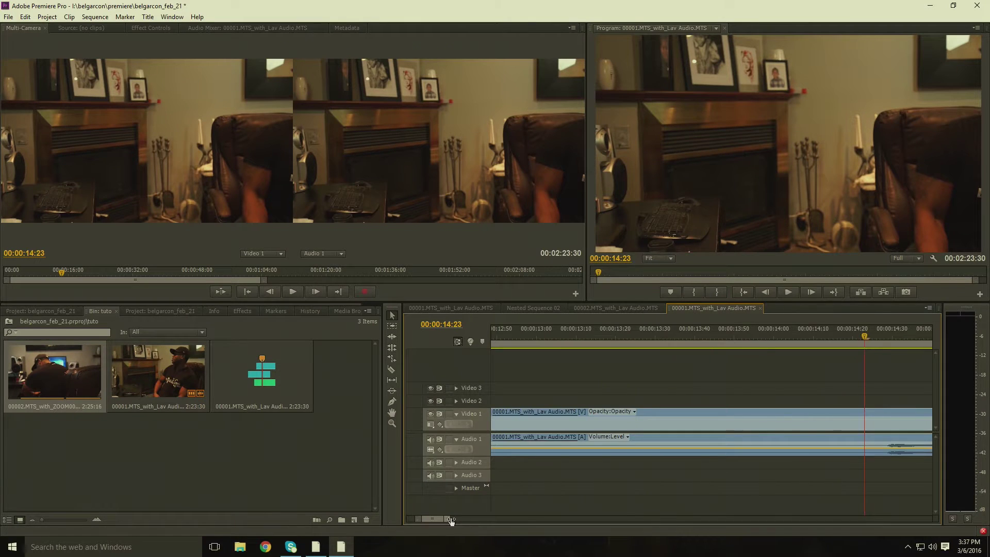
drag(448, 520, 479, 519)
key(Right)
key(Right)
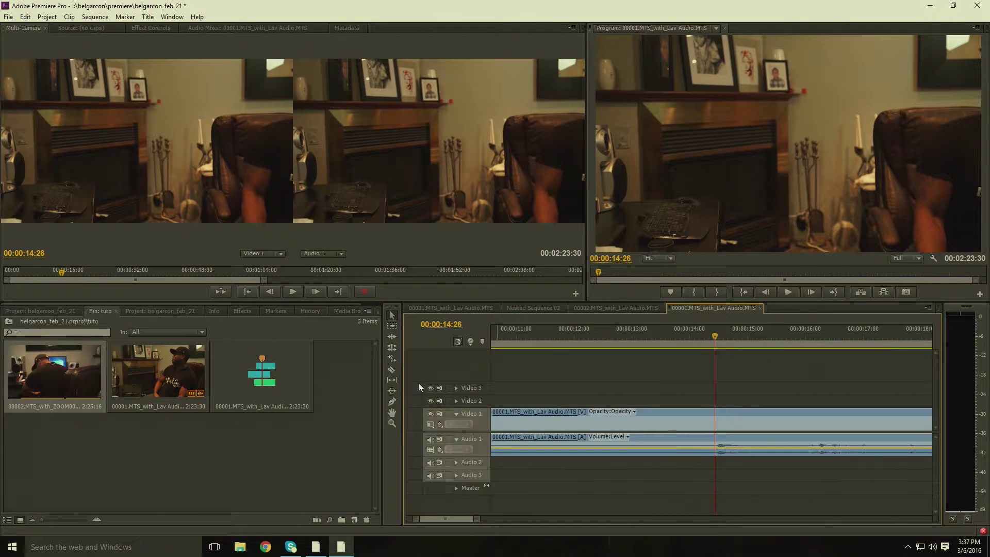
key(Left)
key(Right)
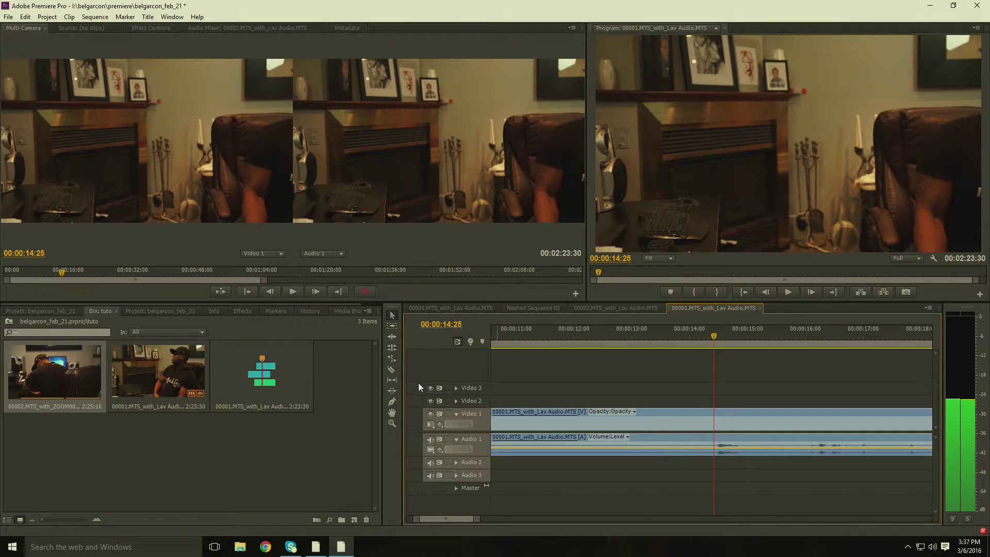
click(482, 341)
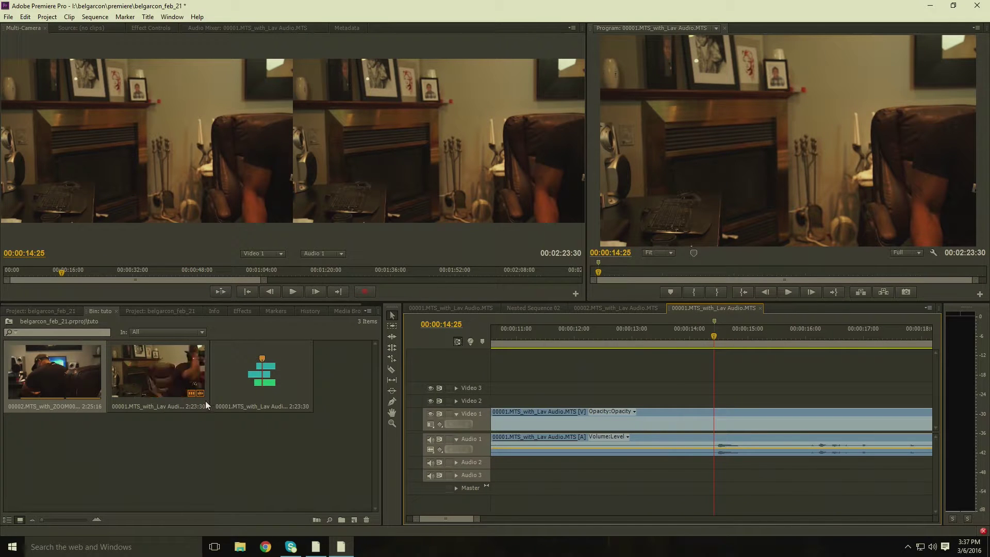
Open 00002.MTS_with_ZOOM0001.MTS in the Source monitor and extend its In point back to the clip's start.
click(42, 363)
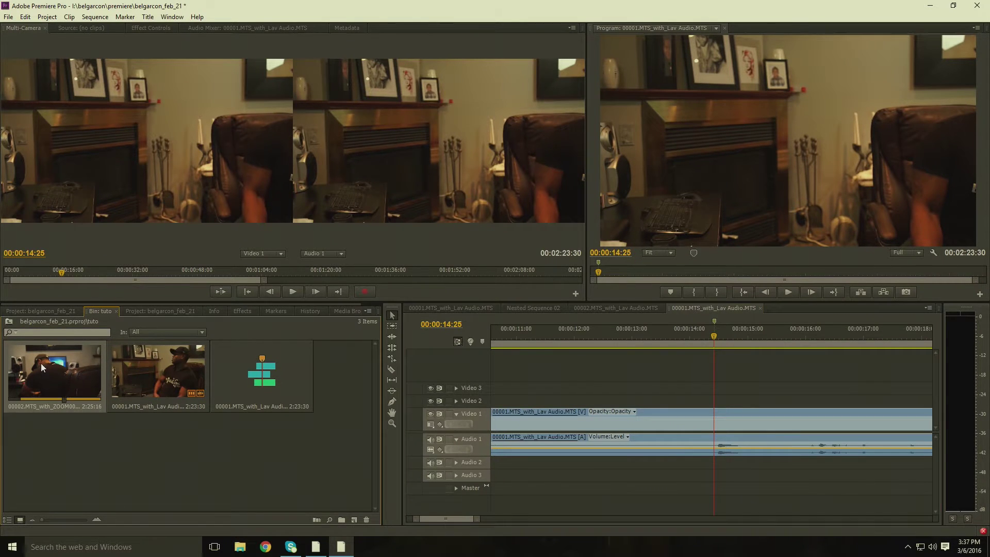
double_click(41, 363)
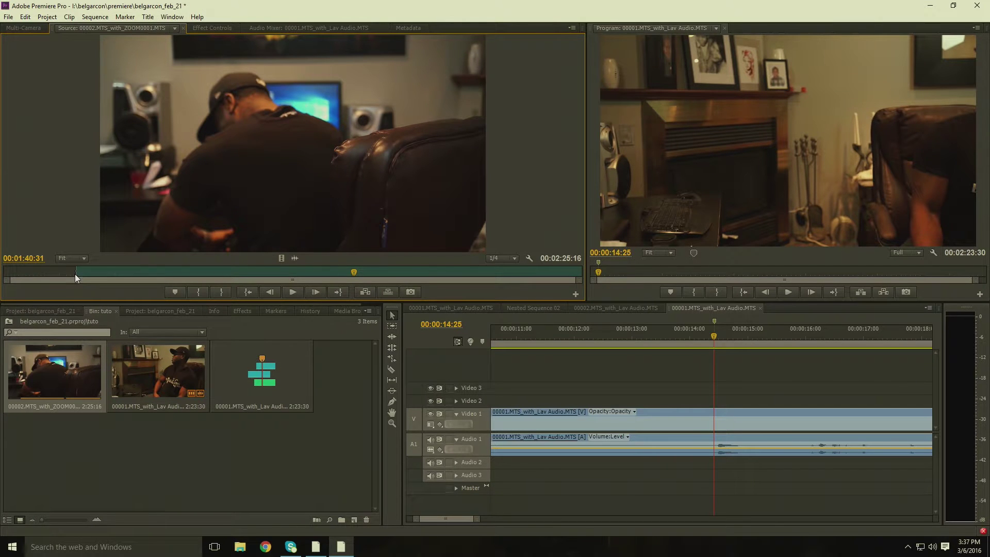
drag(75, 270, 2, 283)
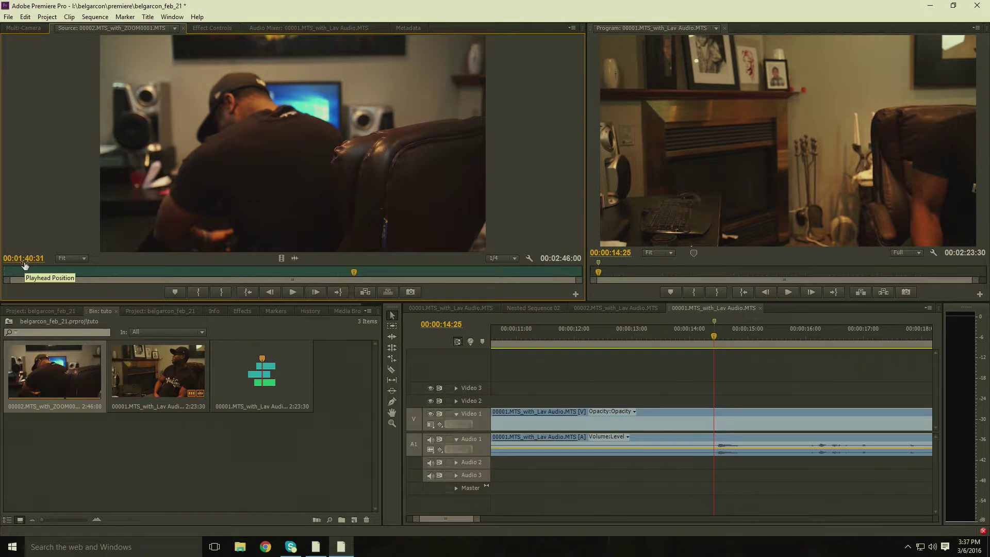
Bring the Source clip's playhead to about 00:00:20:52 and step back frame by frame to 00:00:20:40, at the audio peak.
click(13, 272)
drag(13, 273, 77, 272)
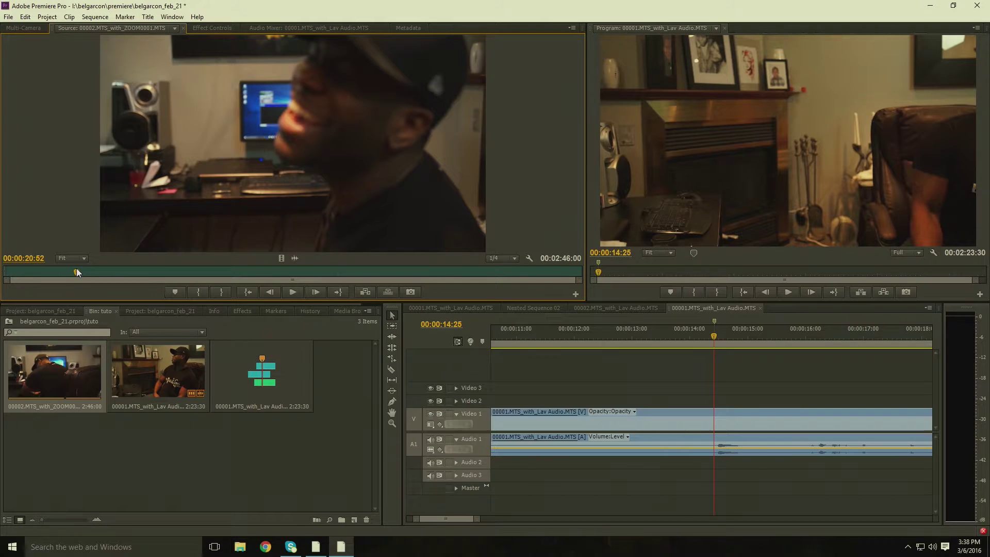
key(Left)
key(Left)
key(Left)
key(Left)
key(Left)
key(Left)
key(Left)
key(Left)
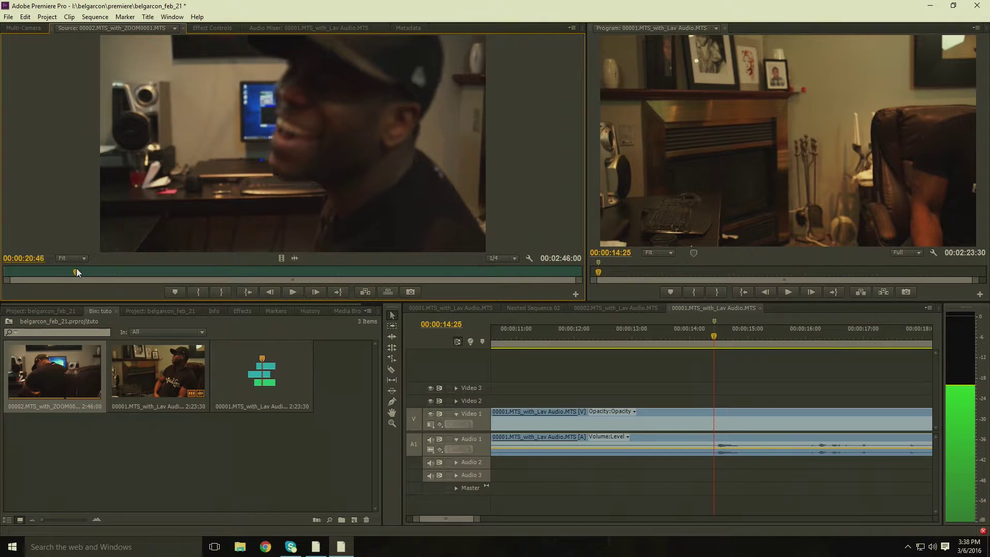
key(Left)
key(Left)
key(Left)
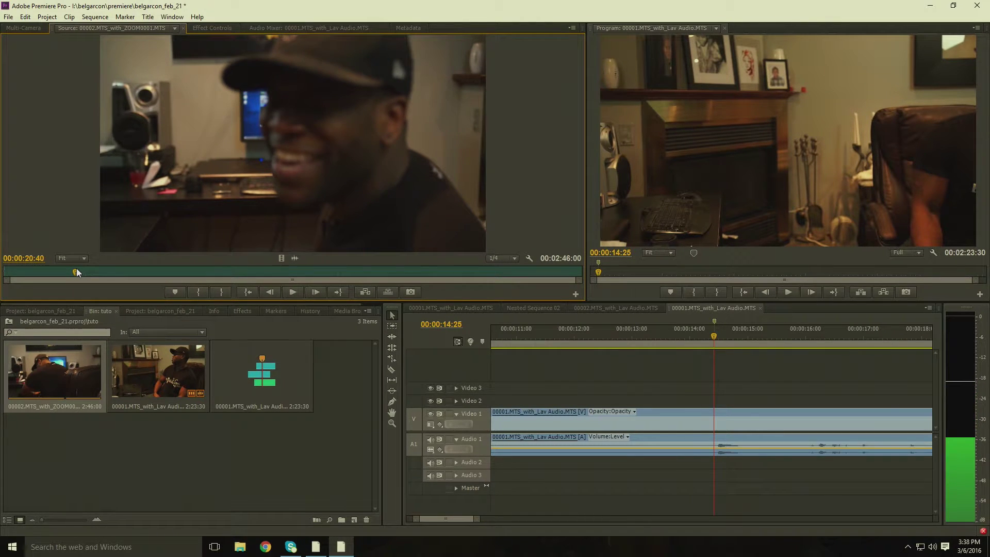
Step back and forth around the audio peak and set the Source clip's In point at 00:00:20:41.
key(Right)
key(Left)
key(Left)
key(Right)
key(Left)
key(Right)
key(Right)
key(Left)
key(Left)
key(Right)
click(195, 291)
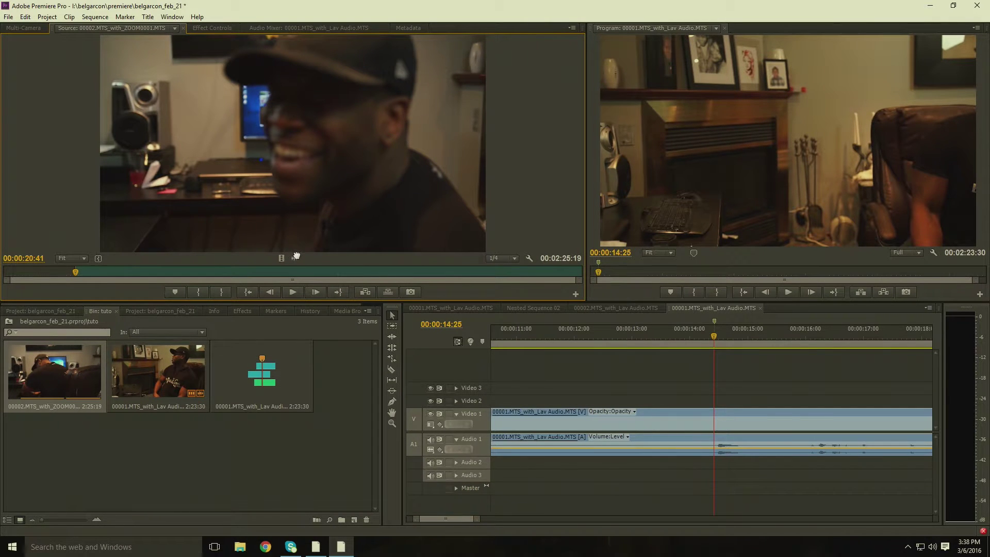
Place the marked source clip on Video 2 and Audio 2 at the 00:00:14:25 marker and extend its start back to the sequence start.
drag(338, 150, 721, 400)
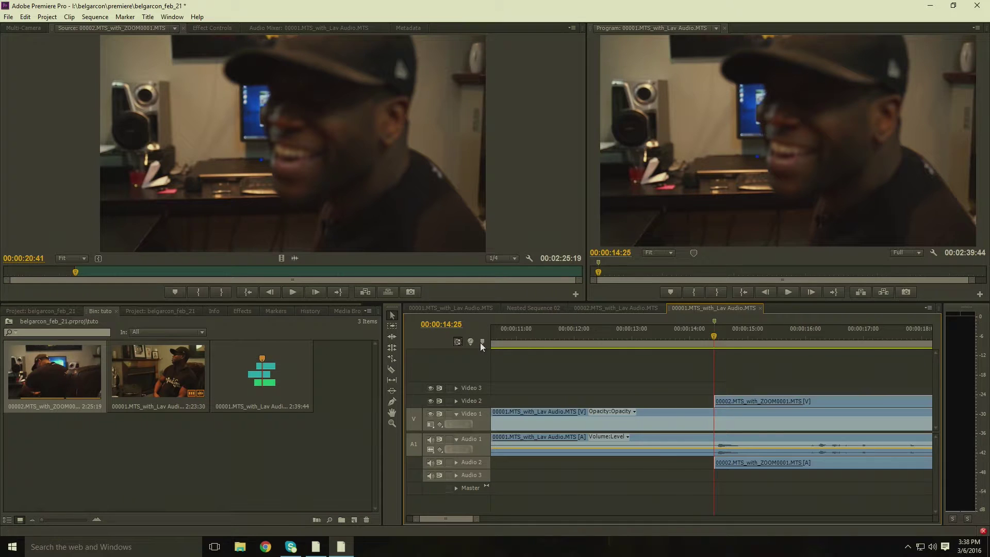
click(457, 342)
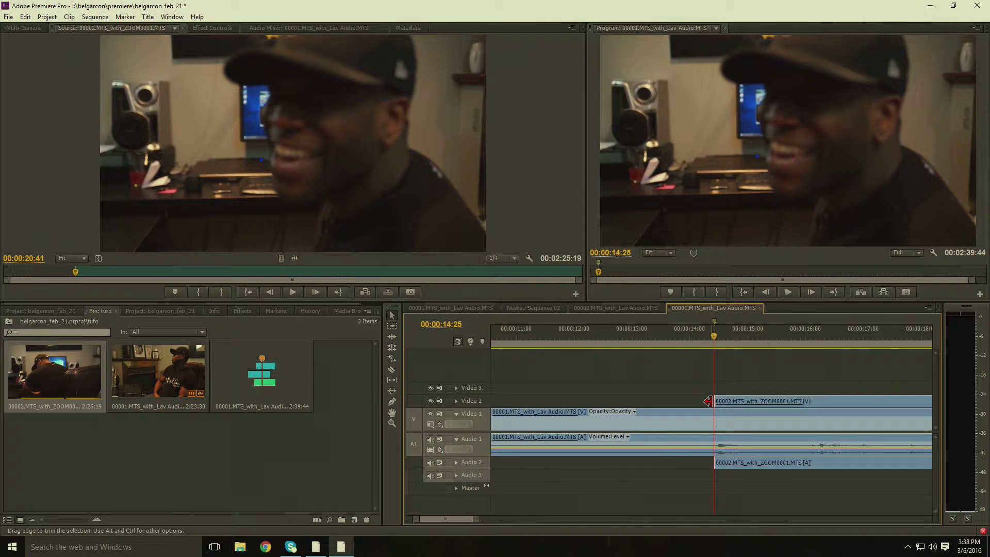
drag(707, 401, 294, 401)
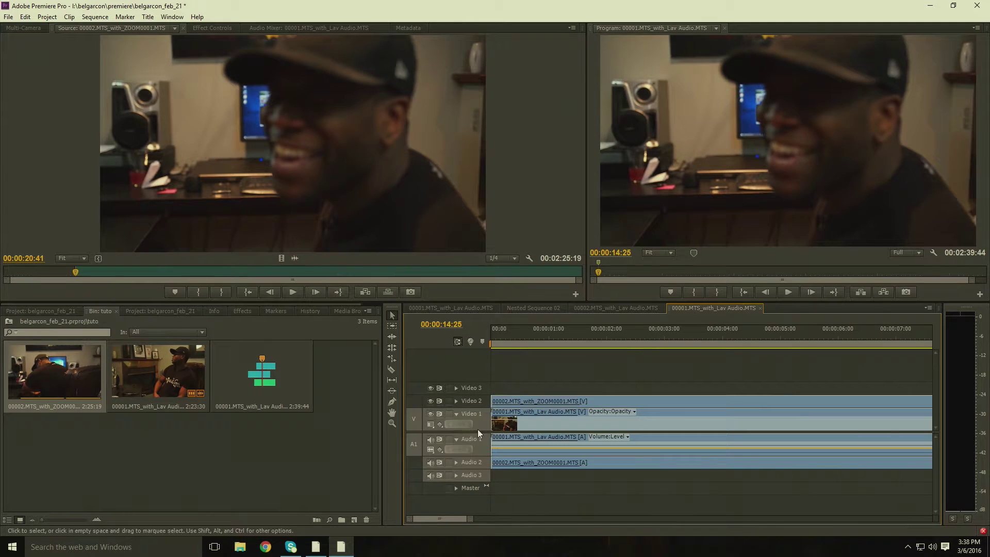
Try moving both camera clips to about 00:00:38:00 and trimming the start of the Video 2 clip.
drag(468, 522, 702, 520)
click(798, 409)
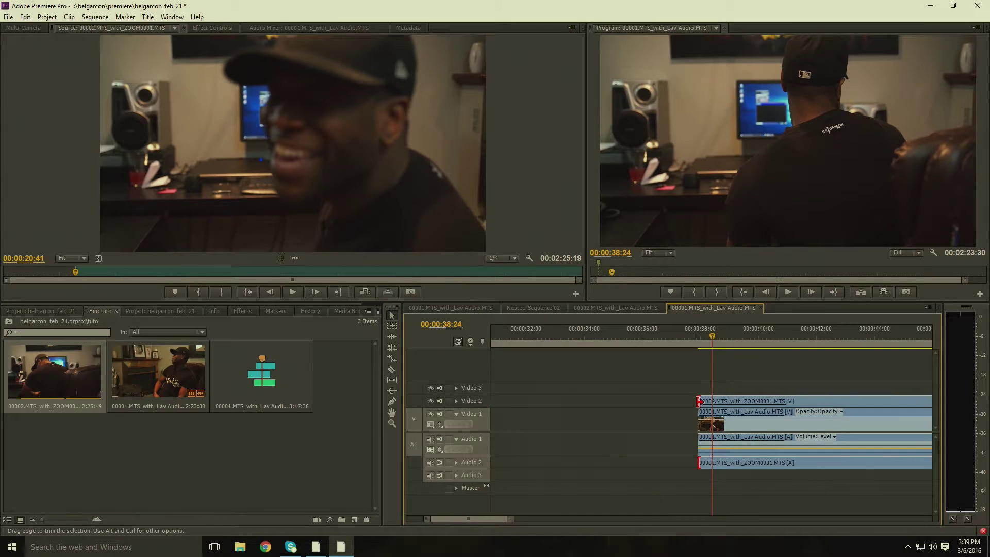
mouse_move(700, 401)
mouse_down()
mouse_move(539, 397)
mouse_move(699, 400)
mouse_up()
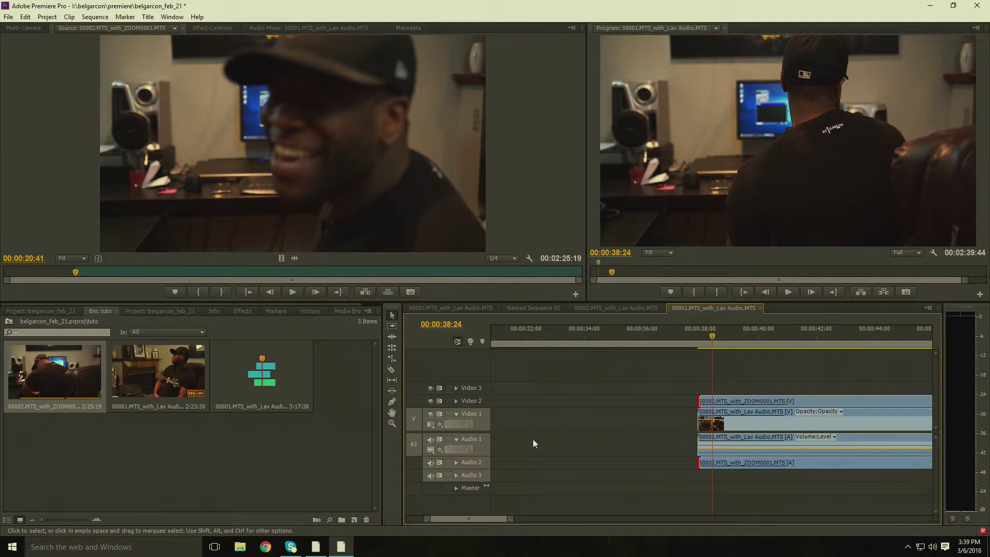
click(511, 424)
key(Delete)
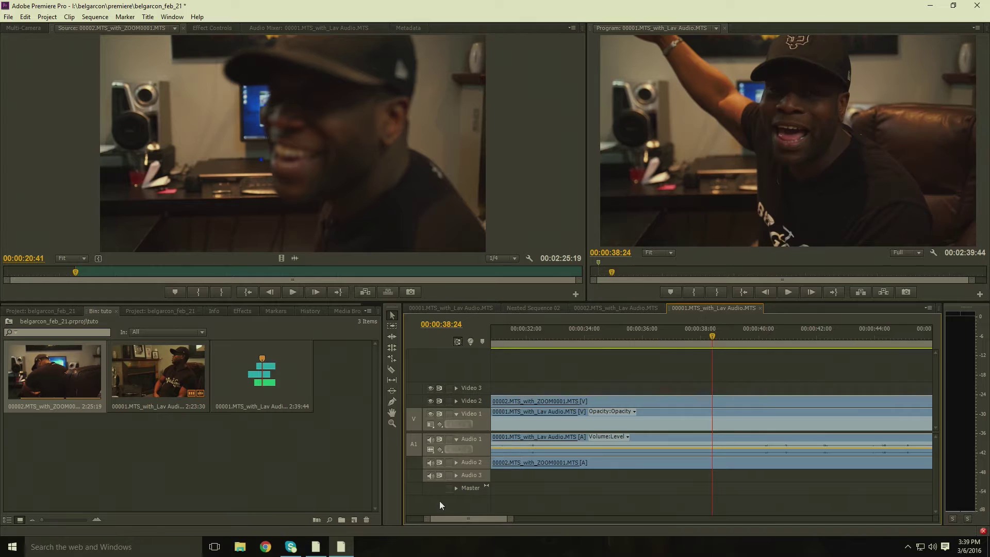
Review the whole sequence, return the playhead to its start and toggle the visibility of Video 2.
drag(511, 518, 784, 536)
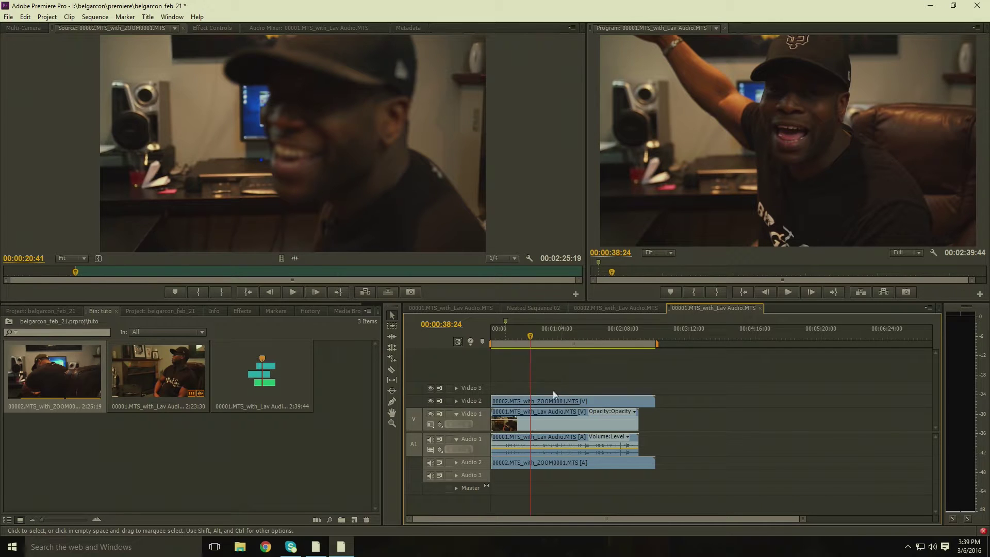
click(567, 402)
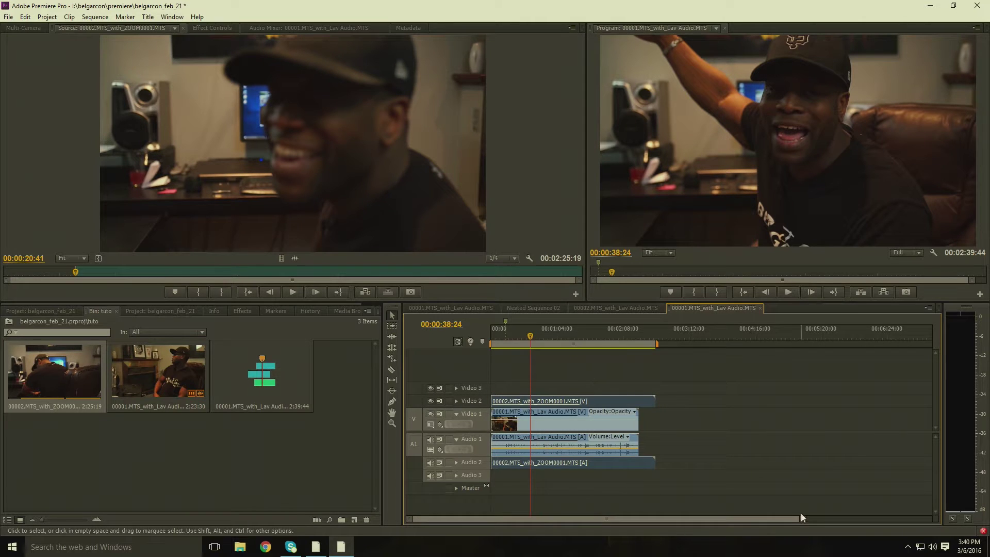
drag(803, 520, 717, 519)
key(Home)
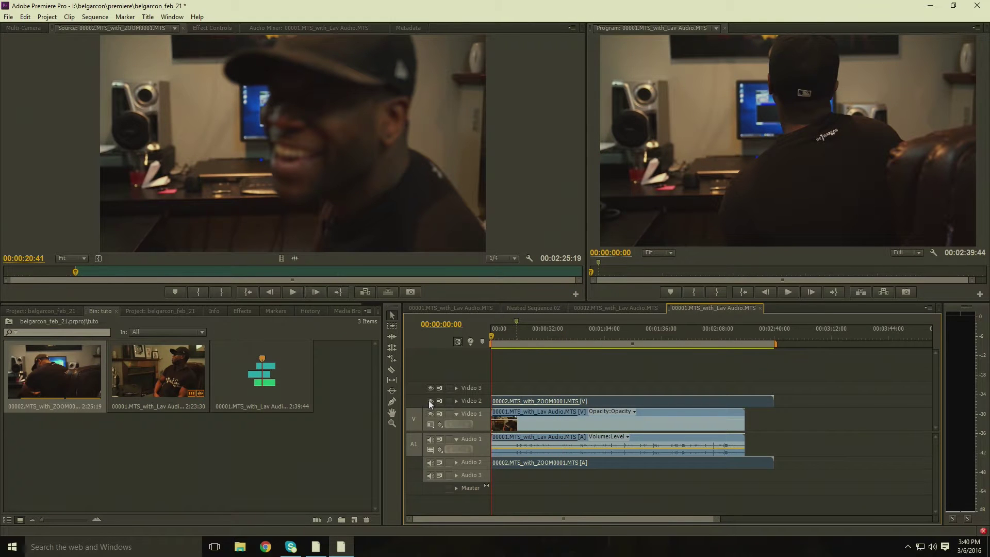
click(429, 400)
click(429, 400)
Compare the two camera angles at 00:01:00:08 and 00:00:37:46 by hiding and showing Video 2.
click(598, 339)
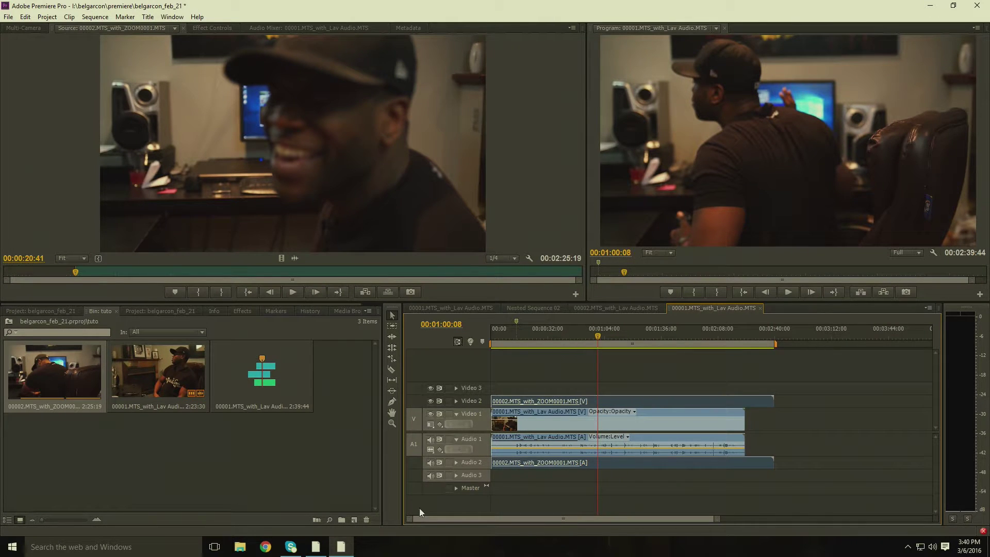
click(429, 400)
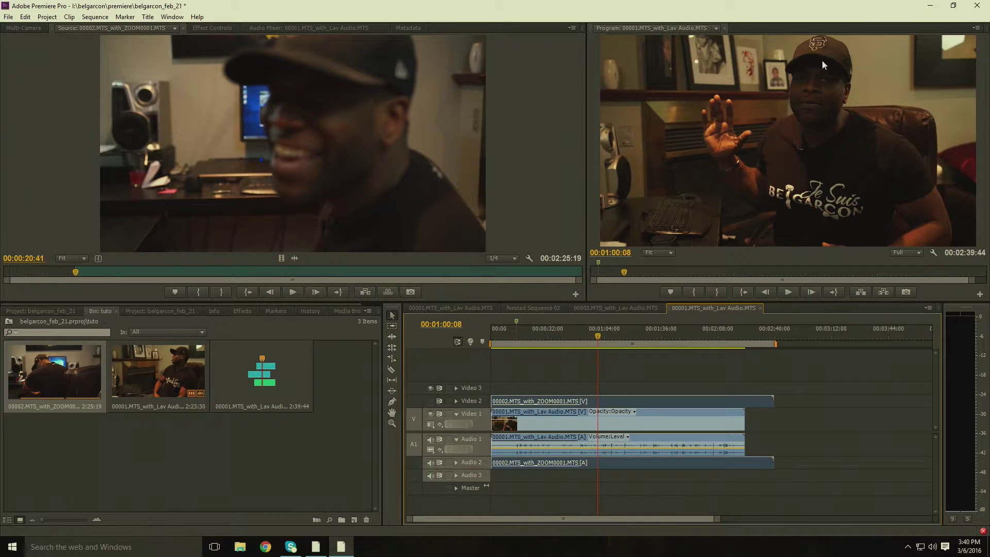
click(558, 339)
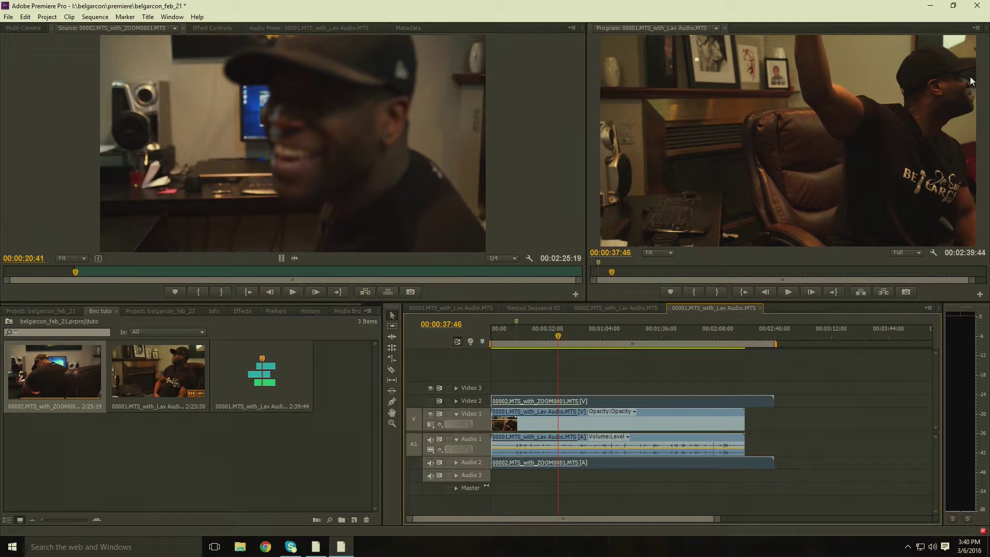
click(431, 400)
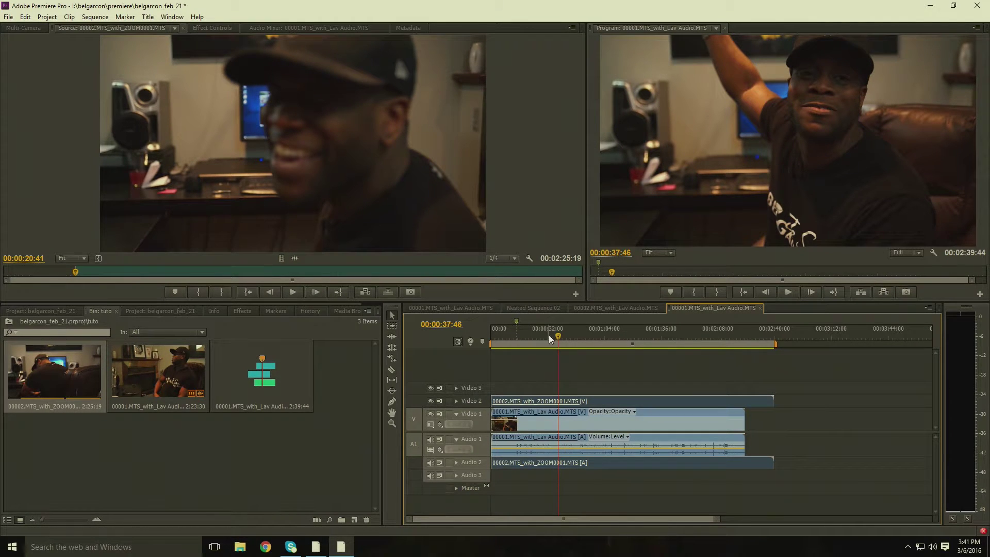
Expand the Audio 2 track and compare both waveforms at the sync peak, with the playhead at 00:00:14:27.
click(520, 335)
drag(520, 335, 511, 335)
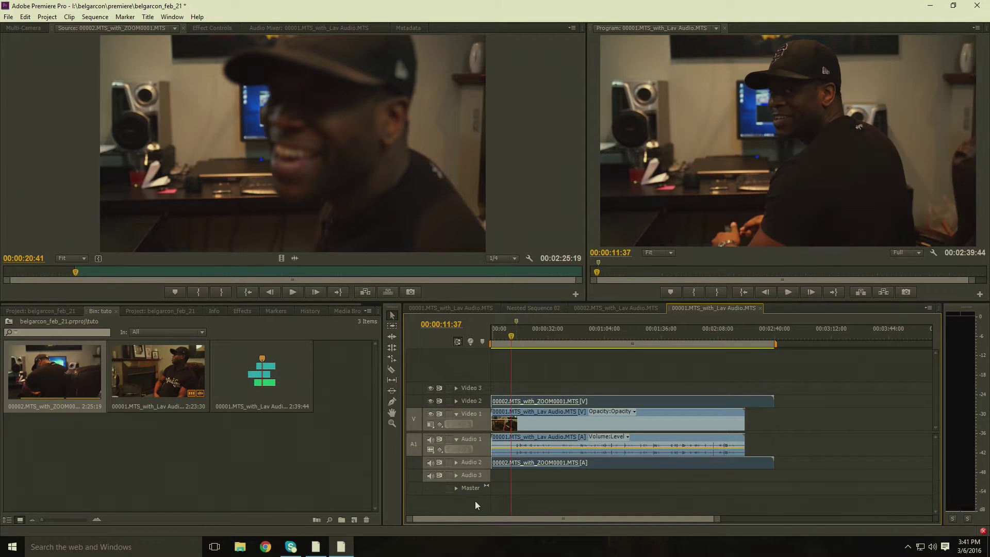
click(456, 462)
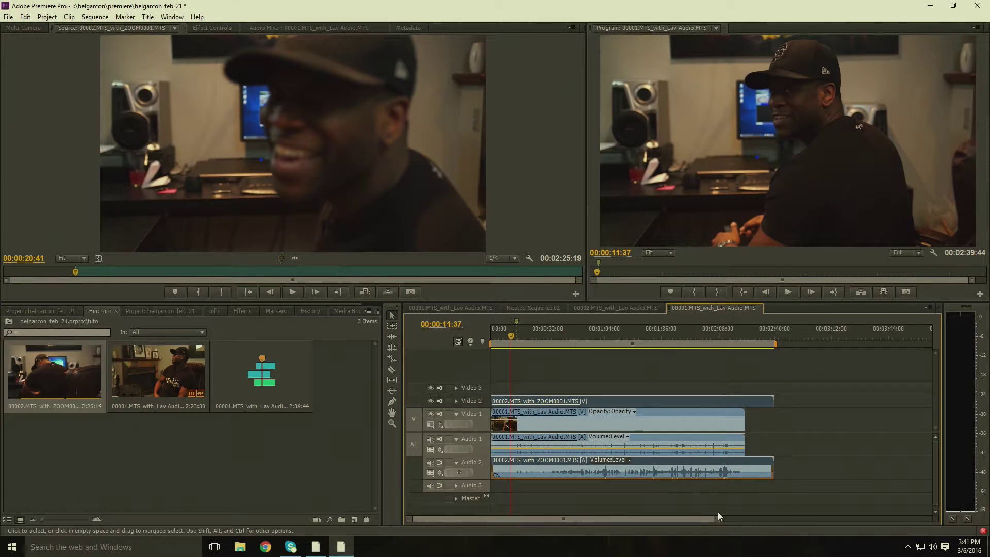
drag(716, 518, 587, 537)
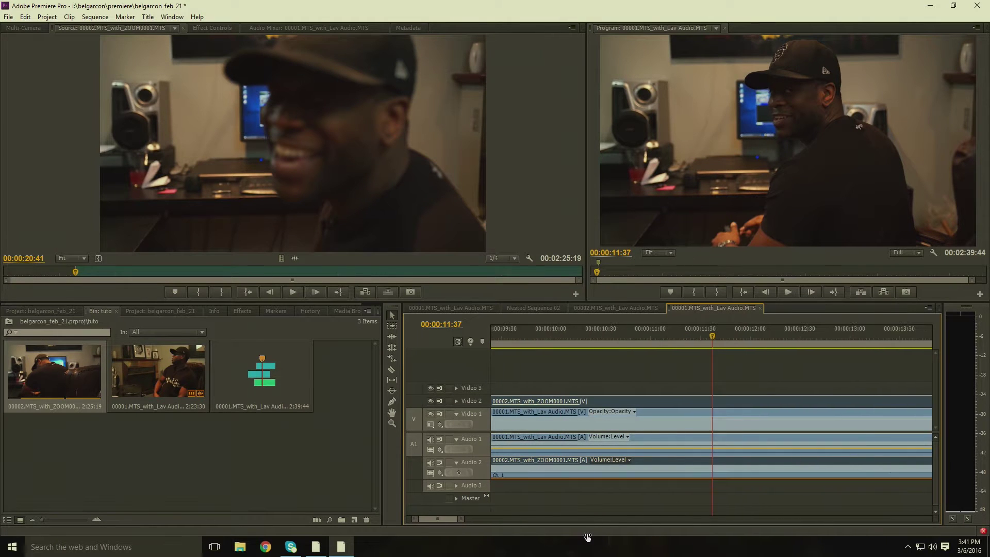
drag(435, 519, 438, 517)
click(650, 335)
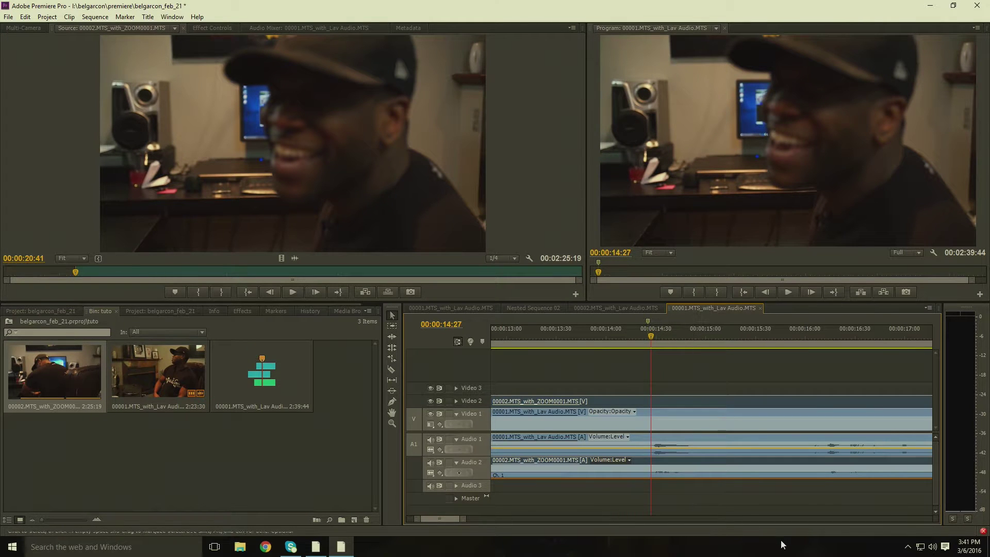
Select both camera clips with their audio in the sequence and nest them.
drag(464, 519, 767, 520)
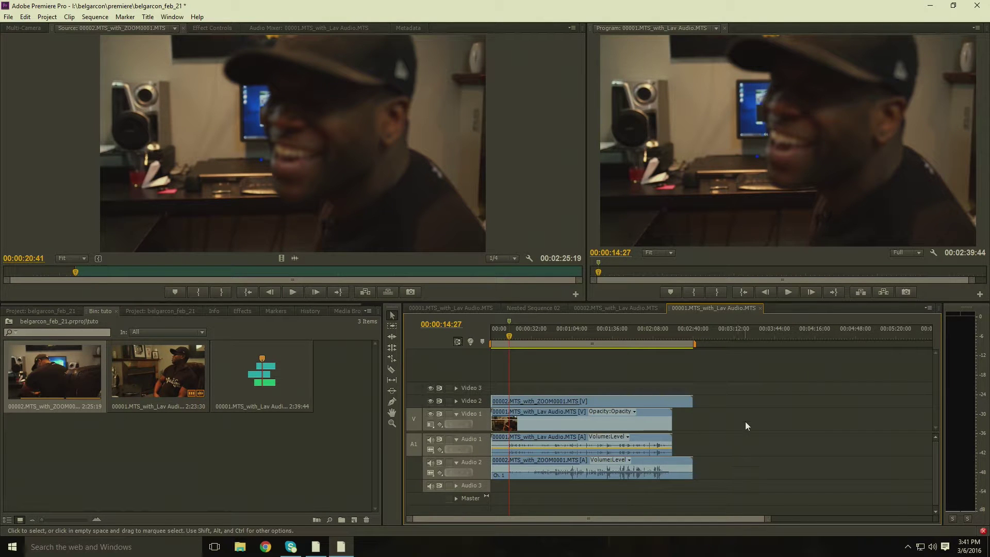
drag(717, 389, 605, 419)
right_click(539, 394)
click(704, 459)
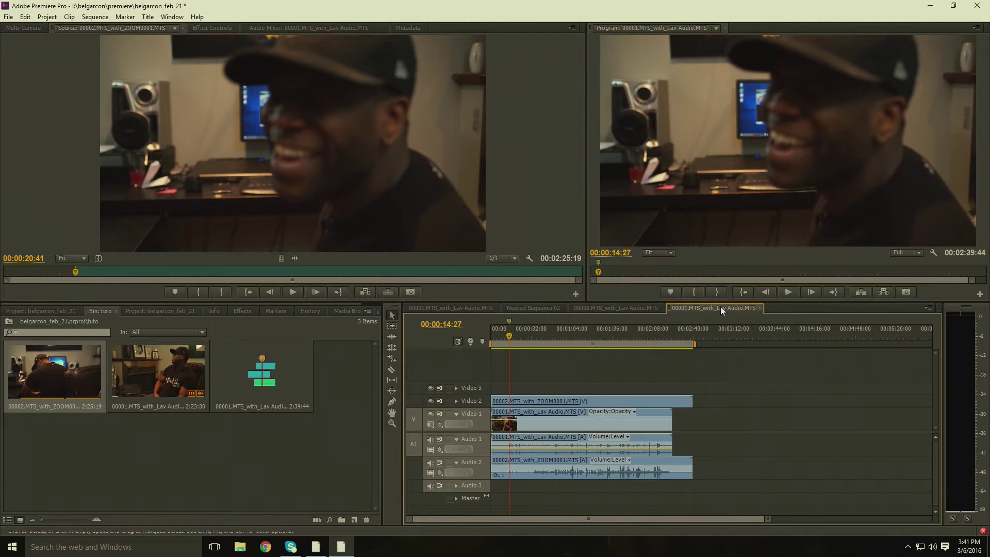
drag(713, 381, 631, 501)
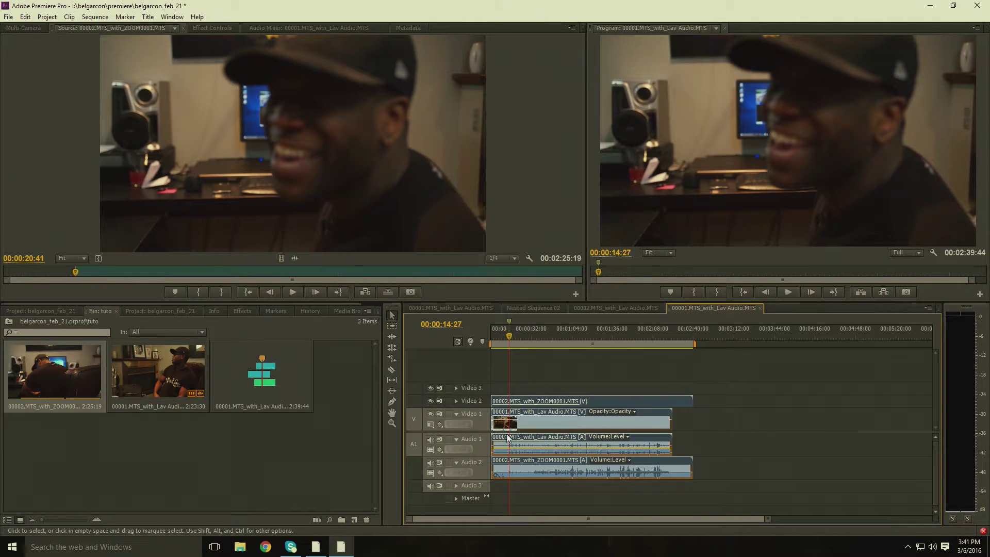
right_click(520, 398)
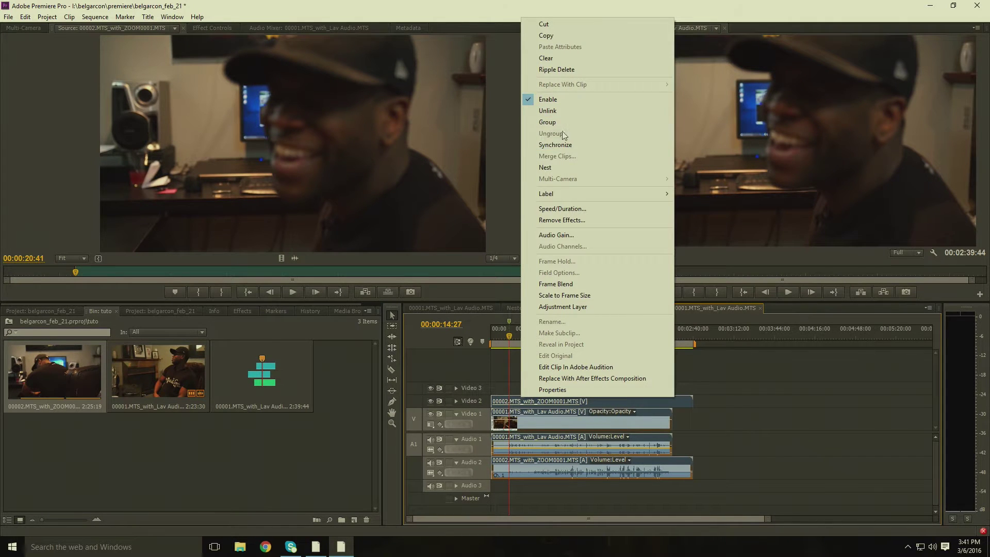
click(558, 168)
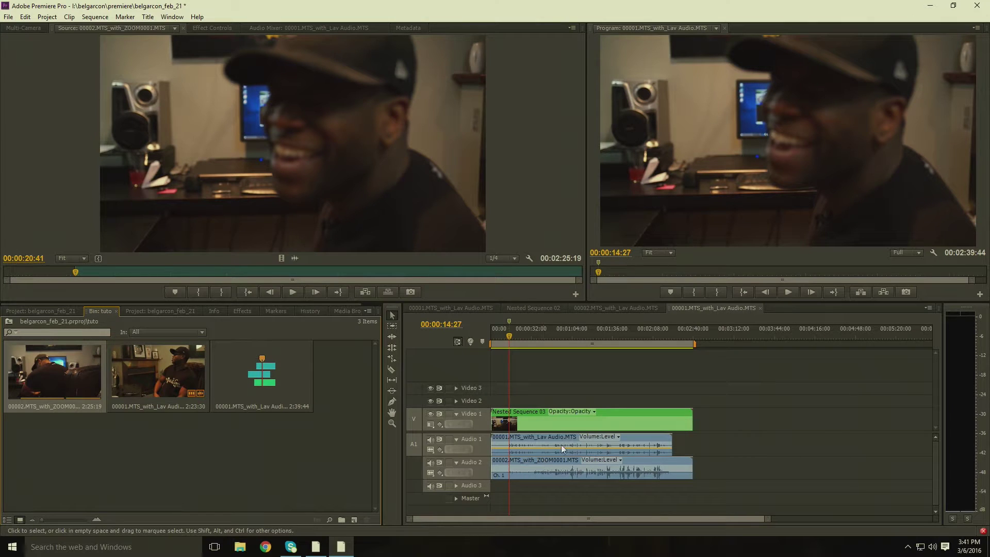
Mute the Audio 2 track and open the nested clip on Video 1 as its own sequence.
click(430, 462)
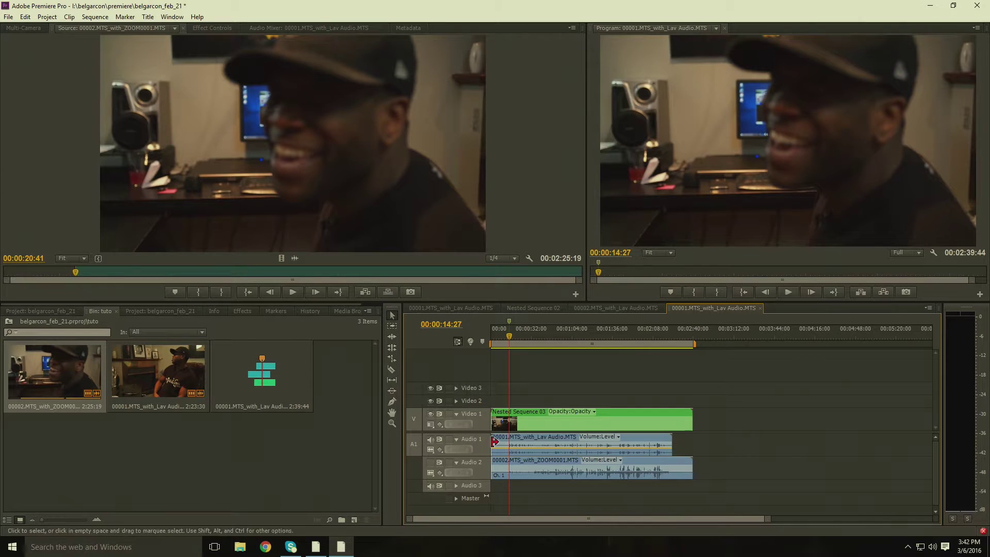
click(516, 414)
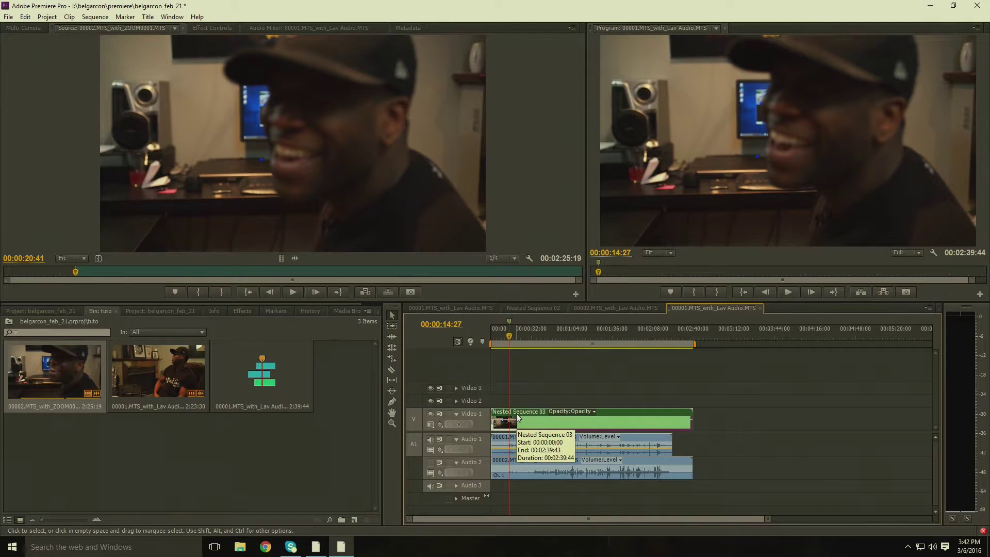
double_click(518, 416)
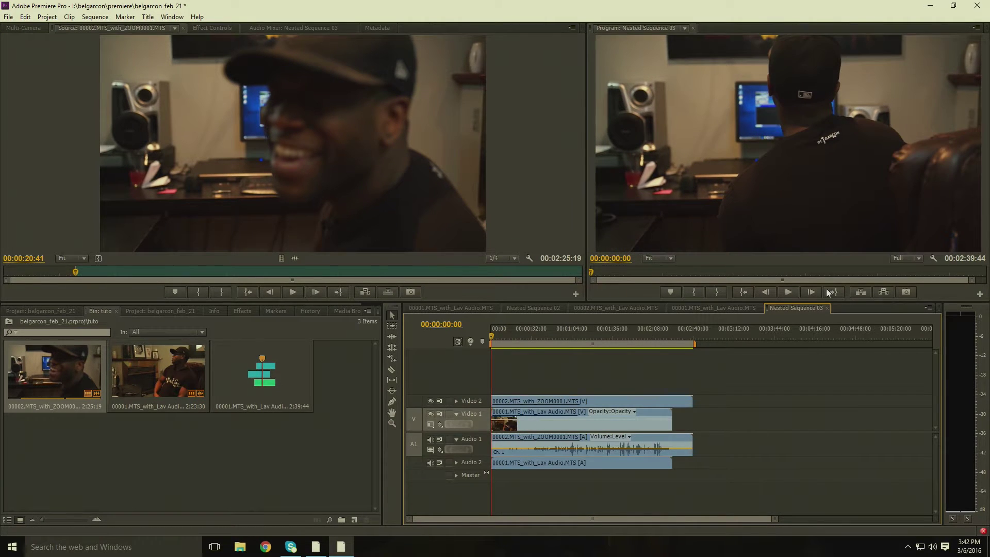
Compare the 00001.MTS_with_Lav Audio.MTS sequence with the video and audio clips inside Nested Sequence 03.
click(725, 308)
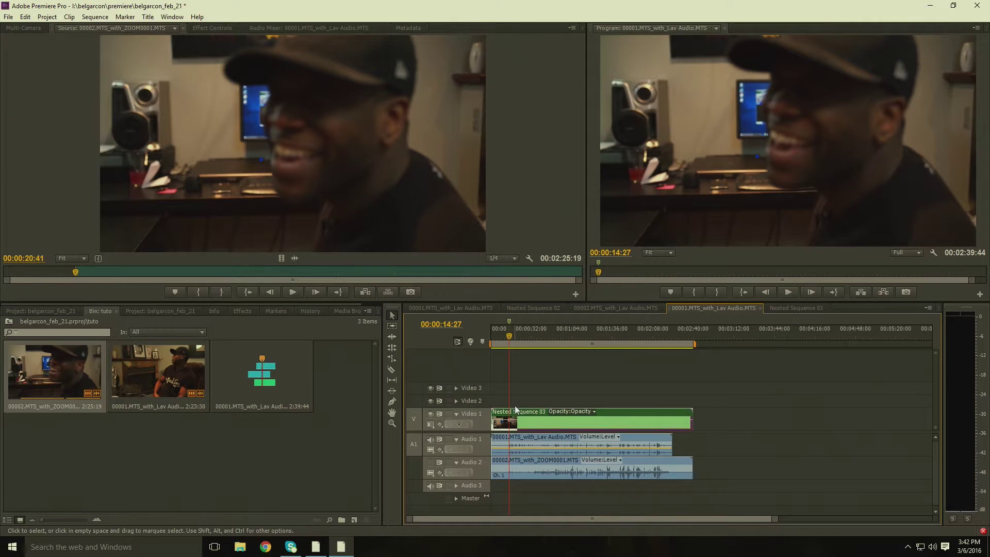
click(774, 308)
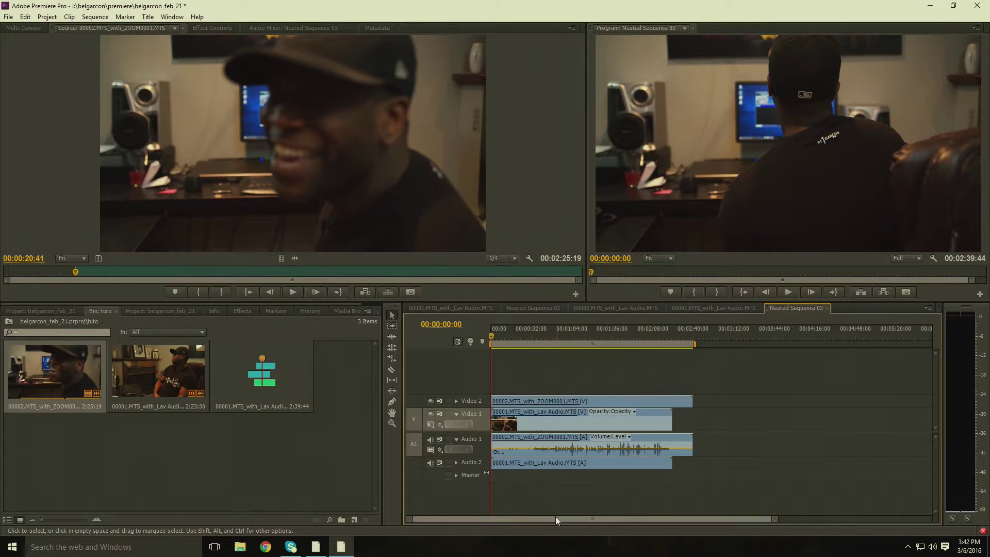
click(726, 307)
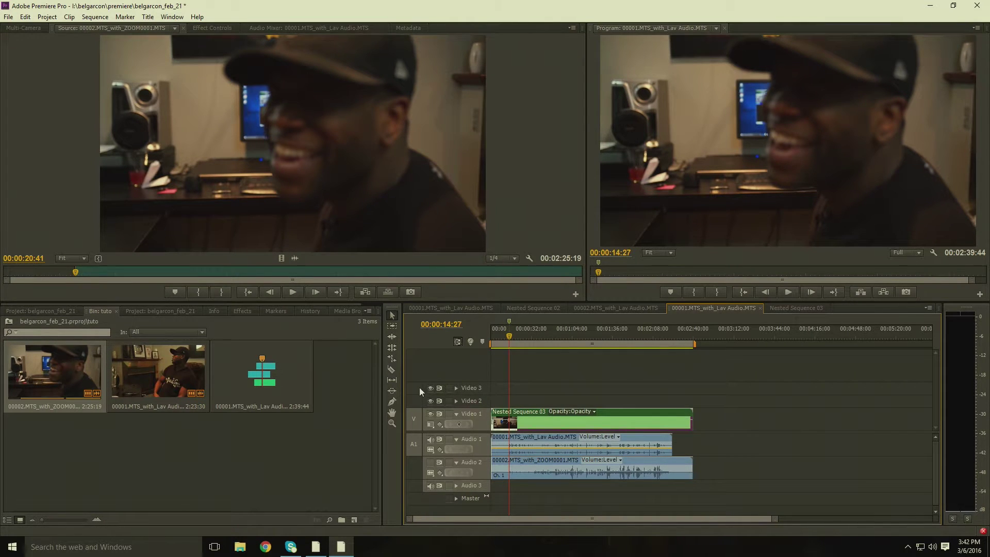
double_click(561, 428)
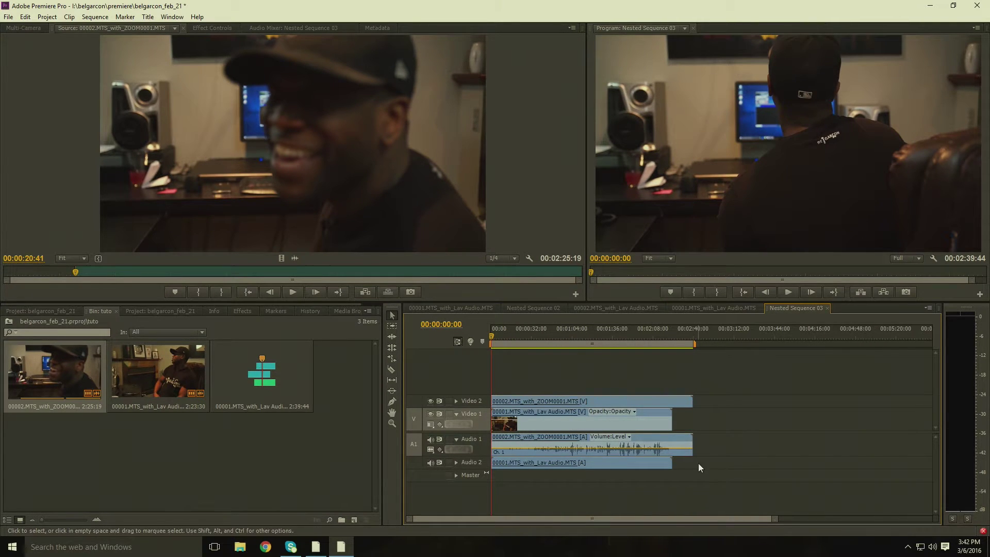
drag(725, 475, 494, 439)
click(702, 309)
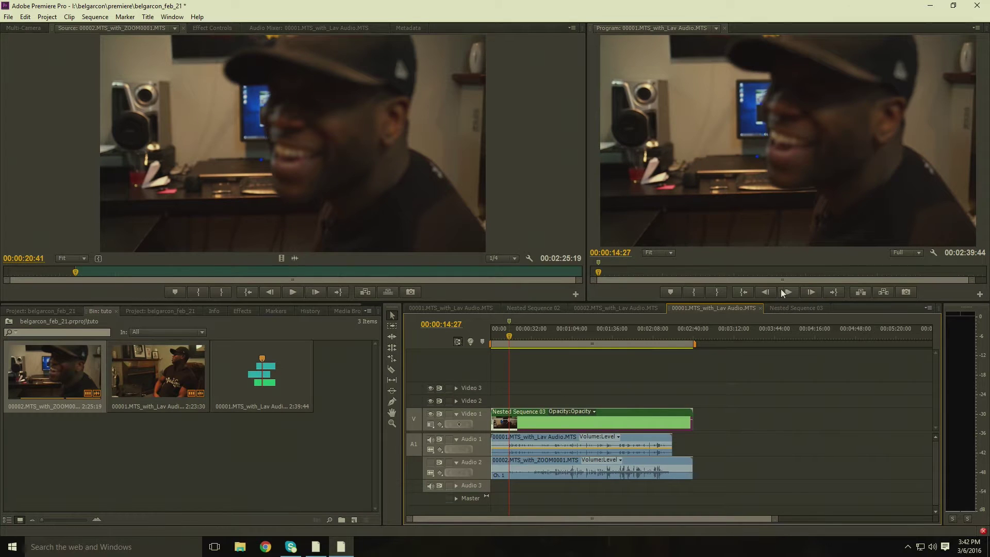
click(804, 308)
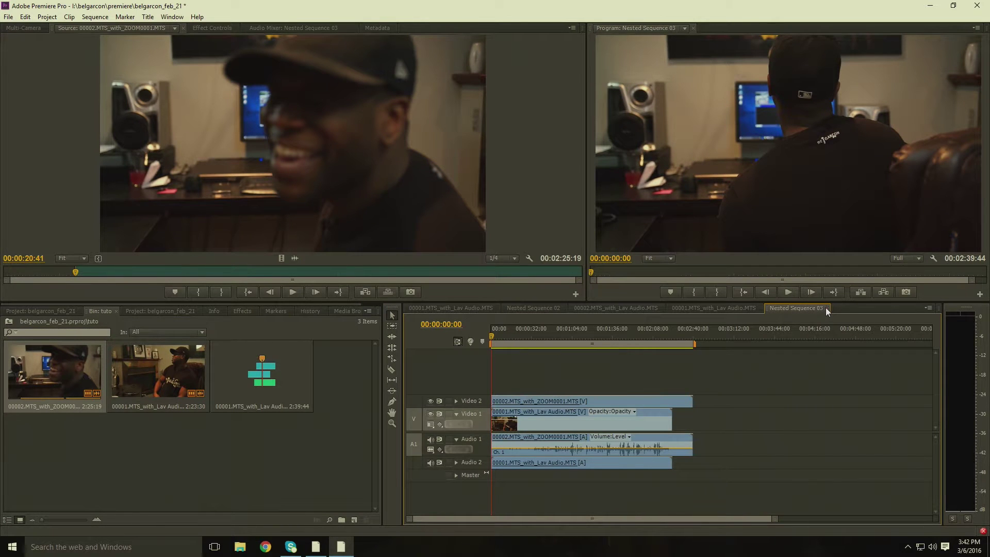
Close Nested Sequence 03 and scrub through the 00001.MTS_with_Lav Audio.MTS sequence, returning the playhead to 00:00:00:24.
click(827, 309)
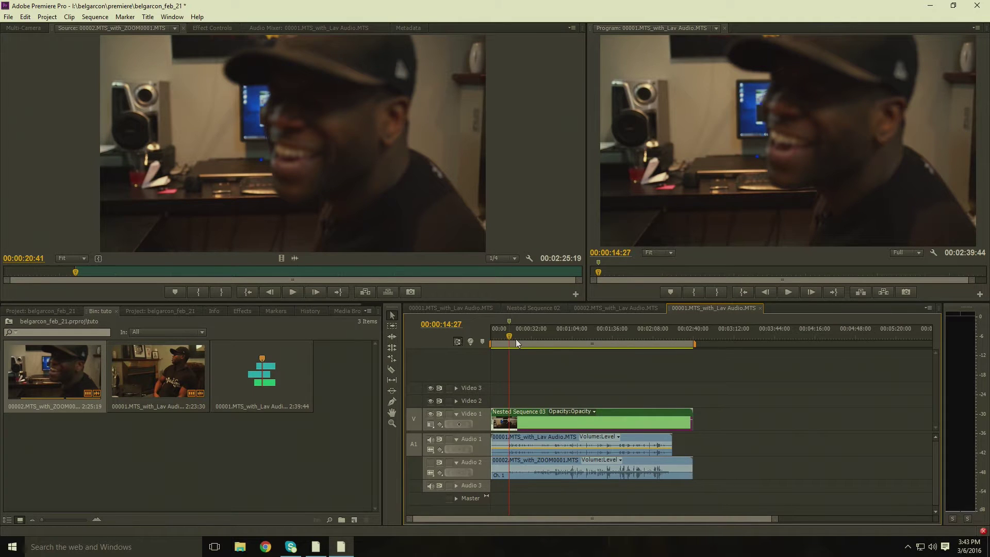
drag(505, 341, 600, 335)
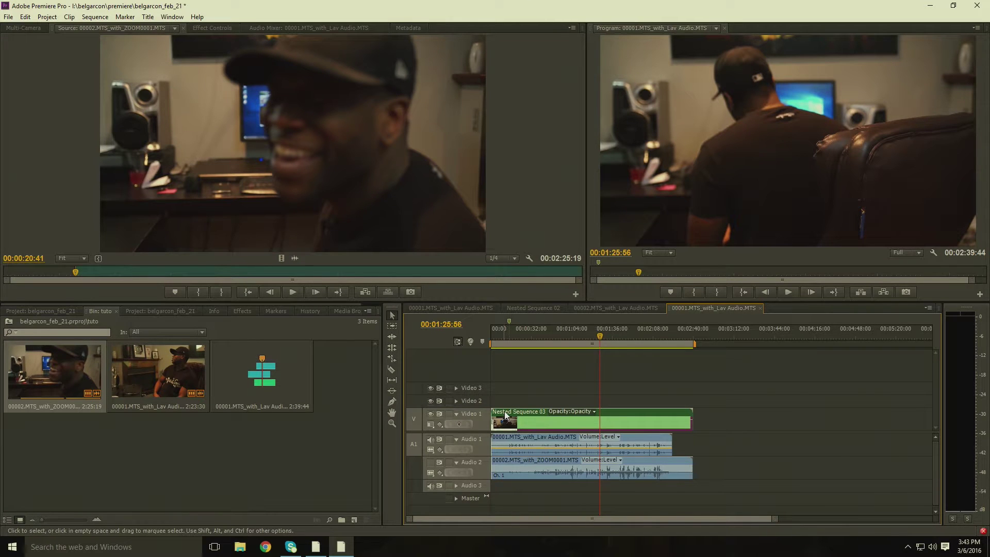
click(491, 336)
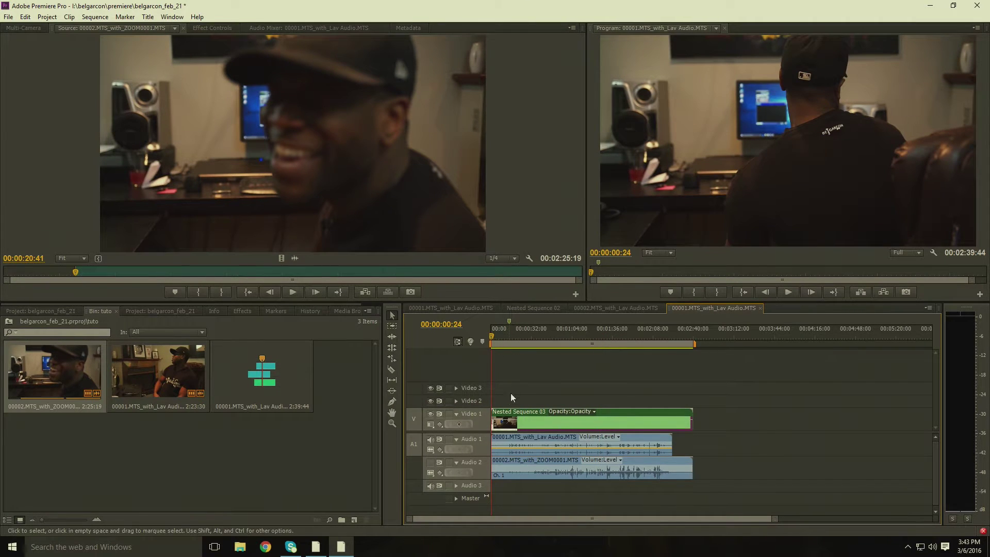
Compare the Multi-Camera option on the nested clip with that on a clip inside Nested Sequence 03, and close the nested sequence.
right_click(507, 413)
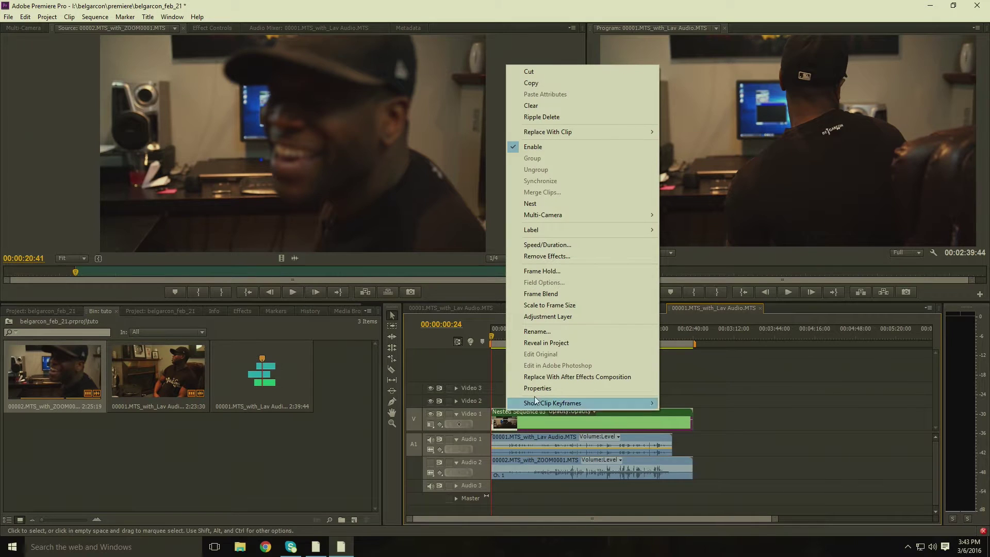
mouse_move(545, 217)
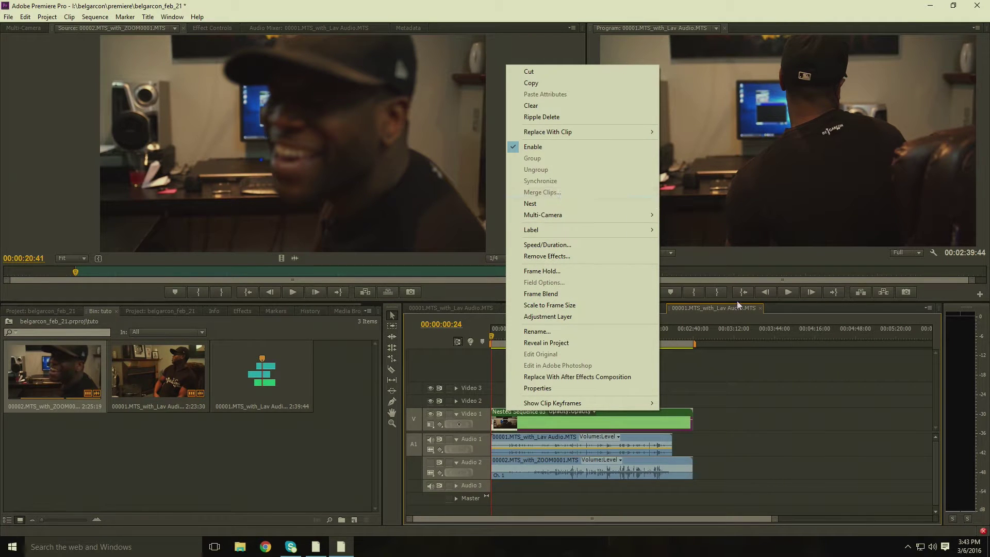
click(682, 314)
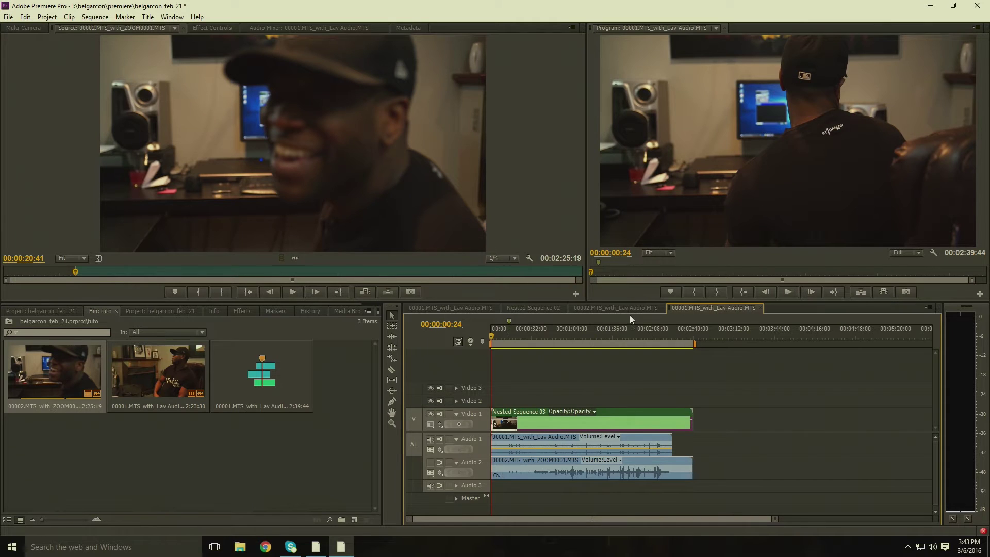
double_click(610, 411)
right_click(552, 410)
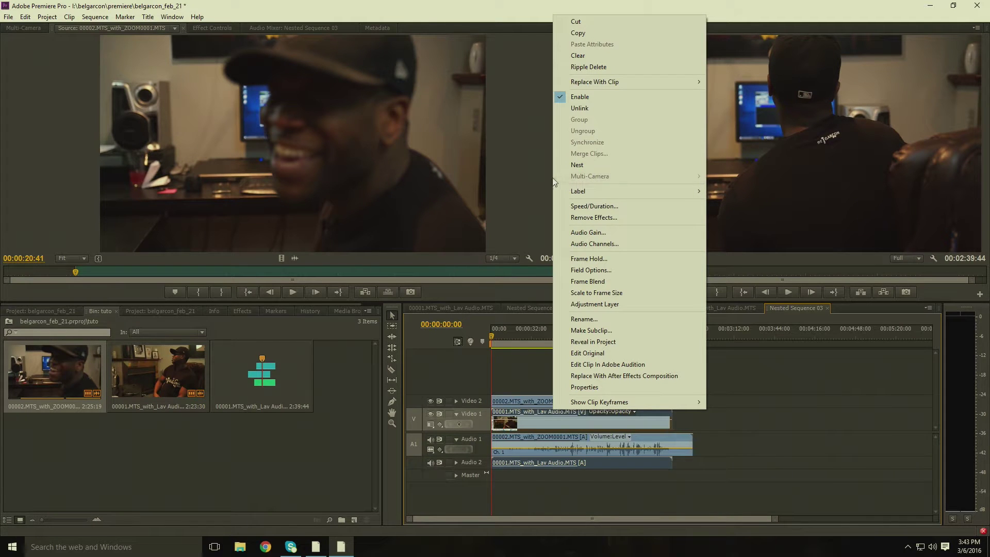
click(740, 396)
click(716, 308)
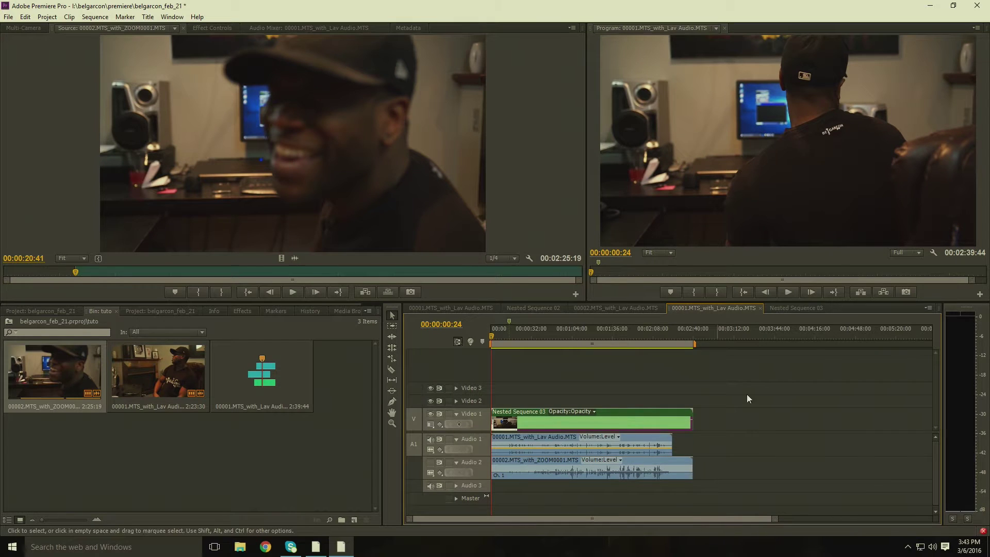
click(828, 307)
Enable multi-camera on the nested clip on Video 1 and open the Multi-Camera Monitor.
right_click(523, 411)
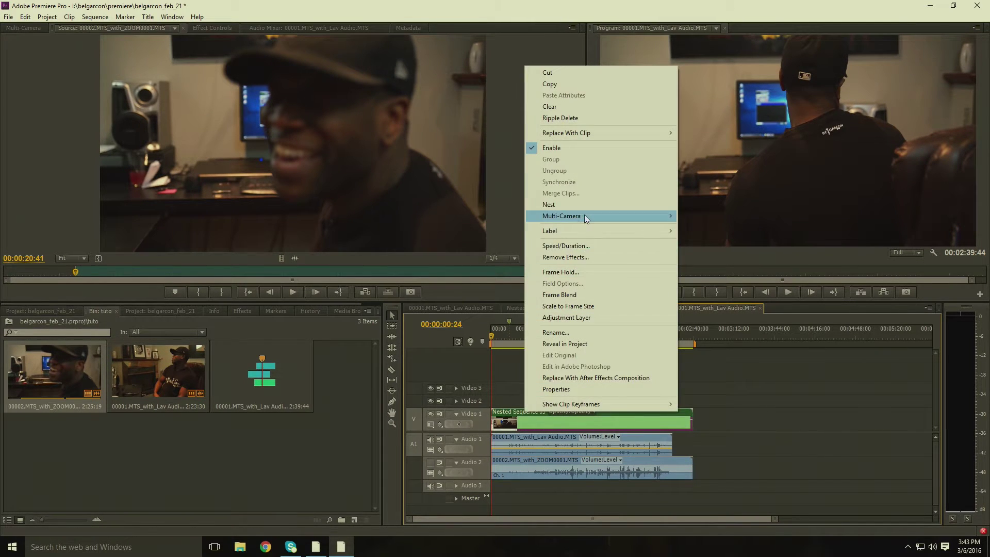
mouse_move(556, 218)
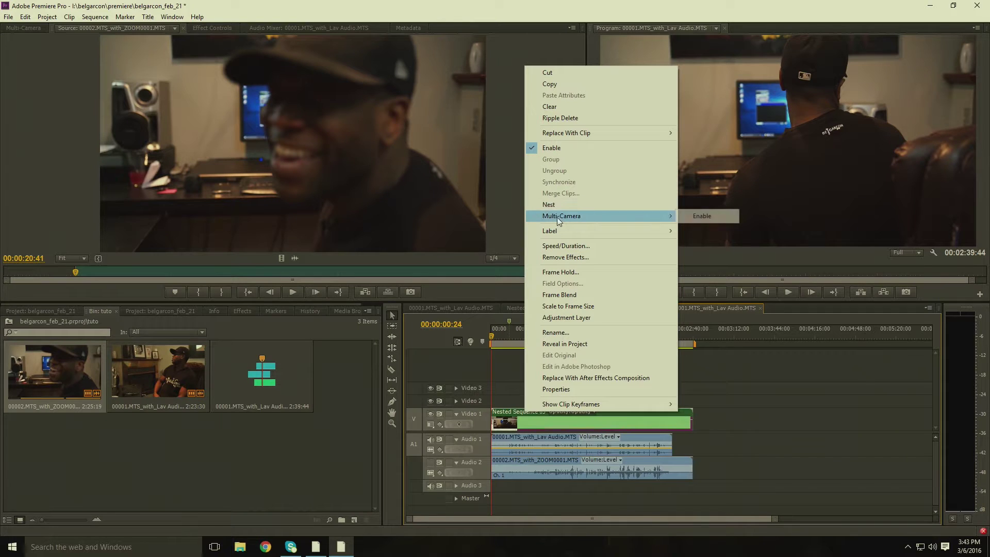
click(702, 216)
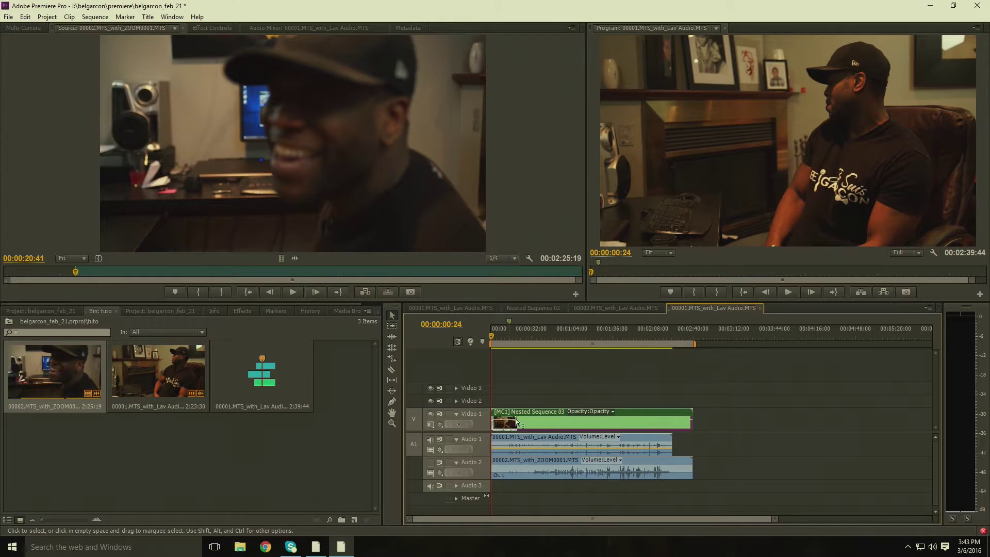
click(172, 16)
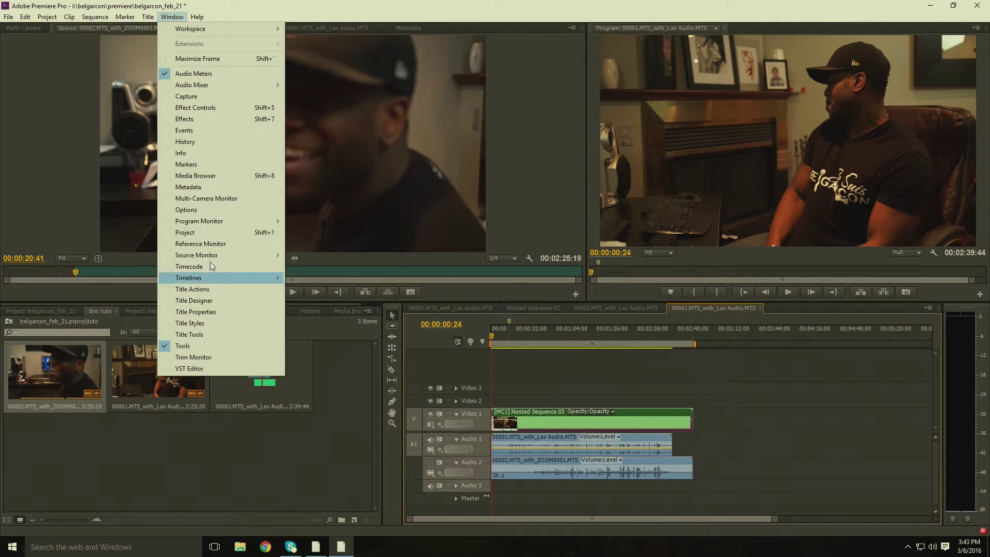
click(167, 200)
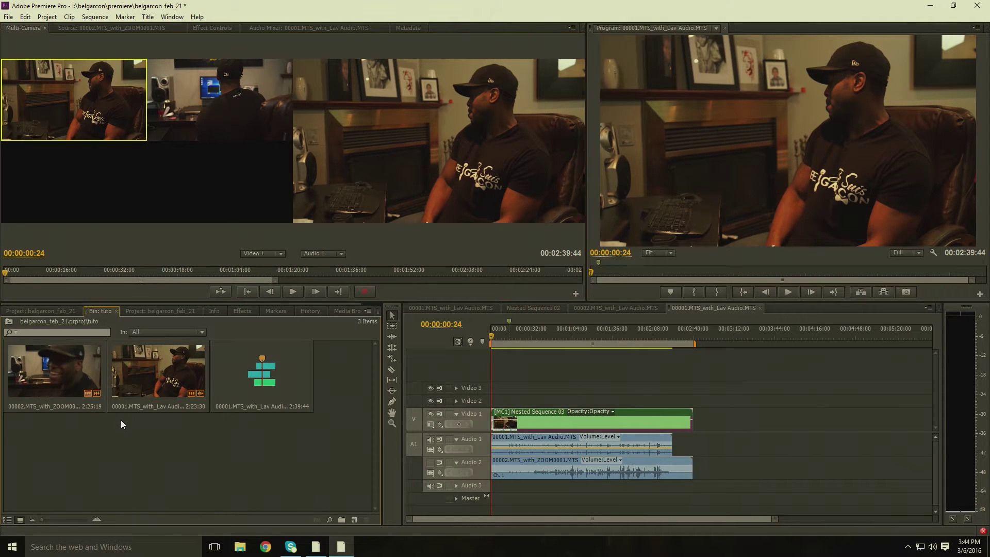
Switch the nested clip back and forth between cameras 2 and 1 in the Multi-Camera Monitor, ending on camera 1.
click(47, 386)
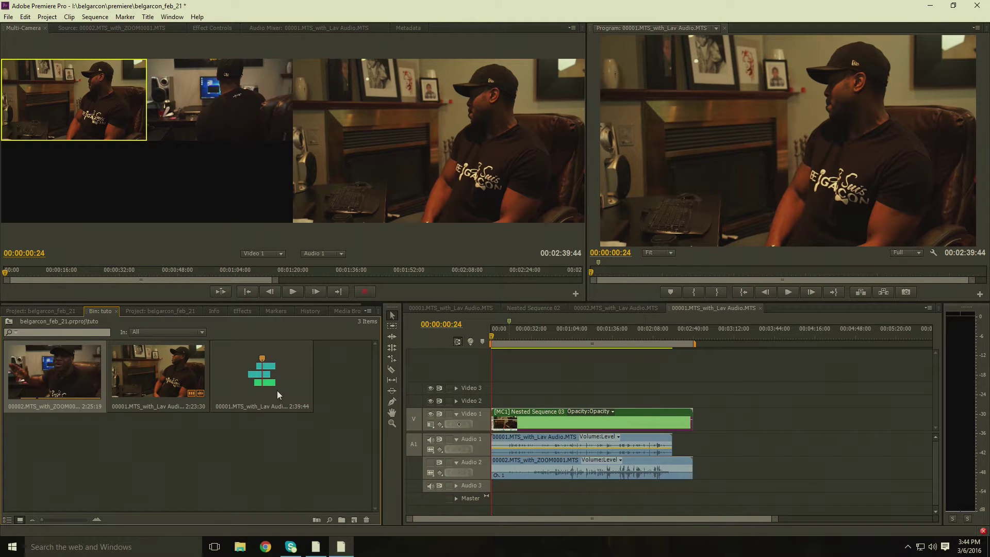
click(232, 383)
click(188, 391)
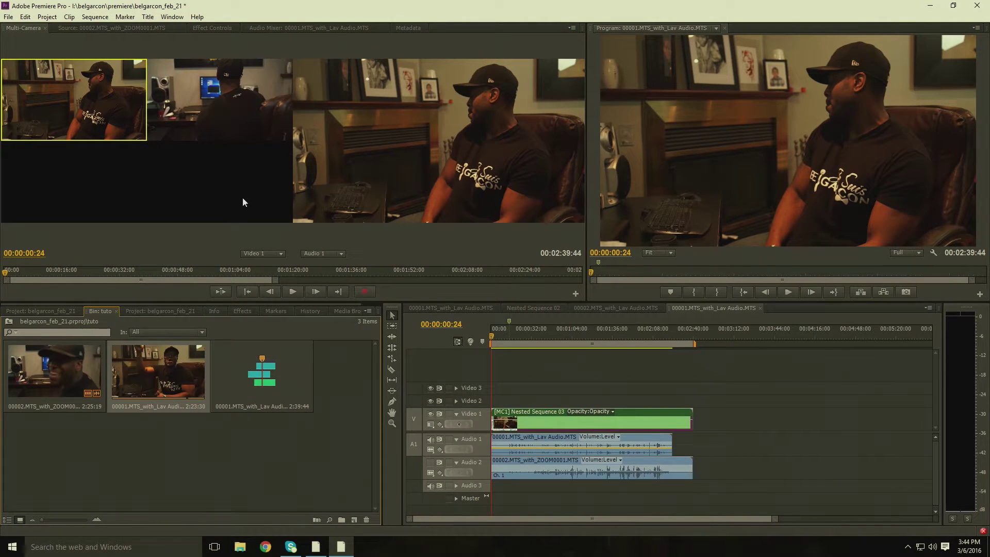
click(194, 108)
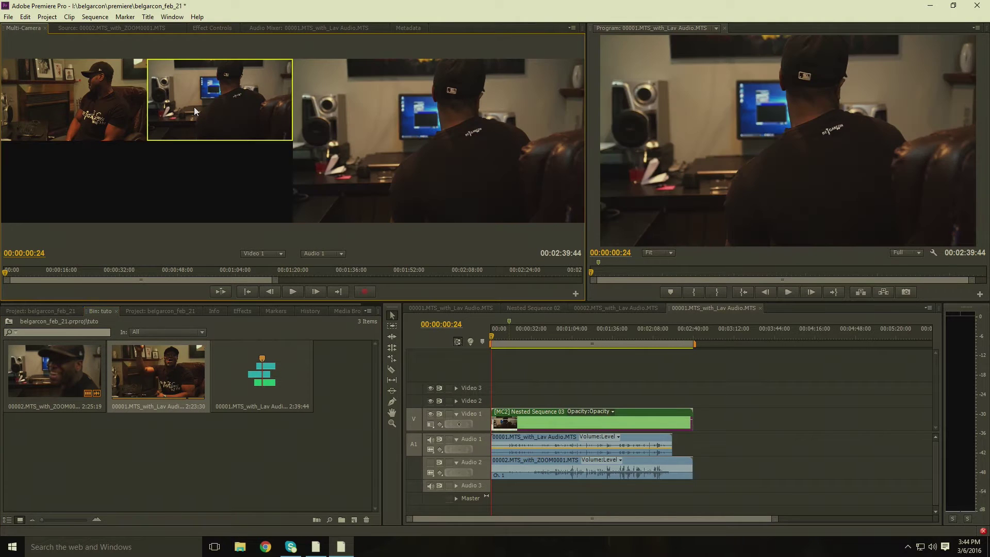
click(100, 107)
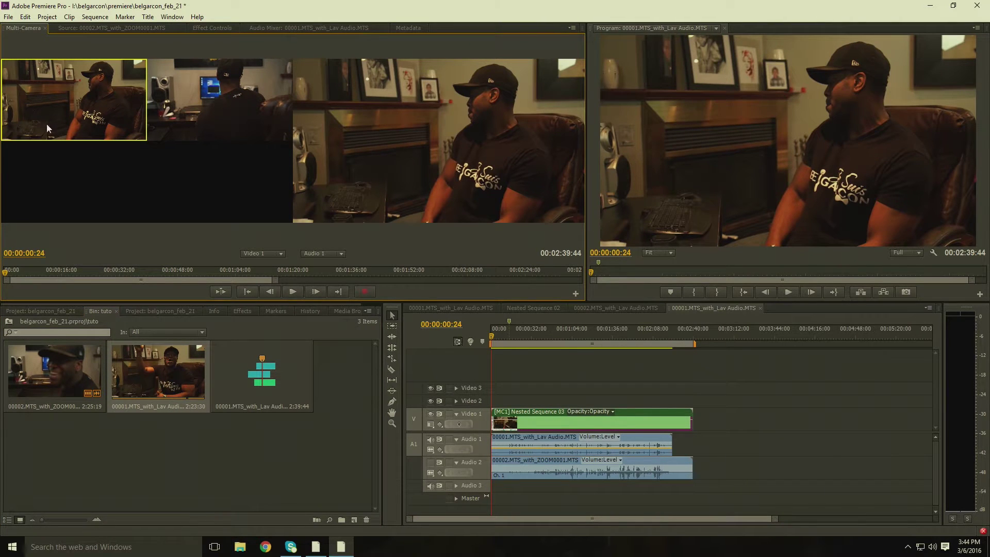
click(223, 107)
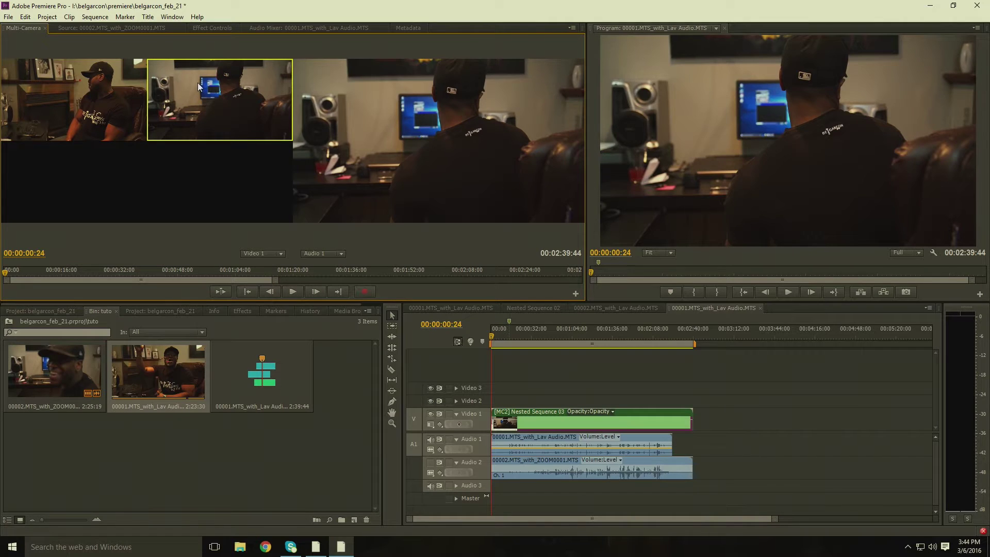
click(149, 91)
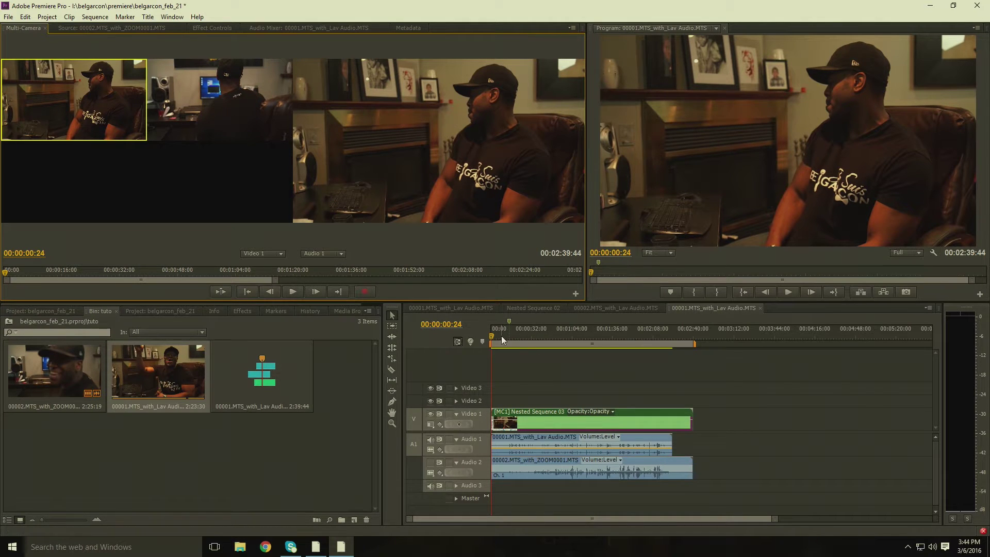
Play the sequence to 00:00:01:55 and split the nested clip there with the Razor tool.
key(space)
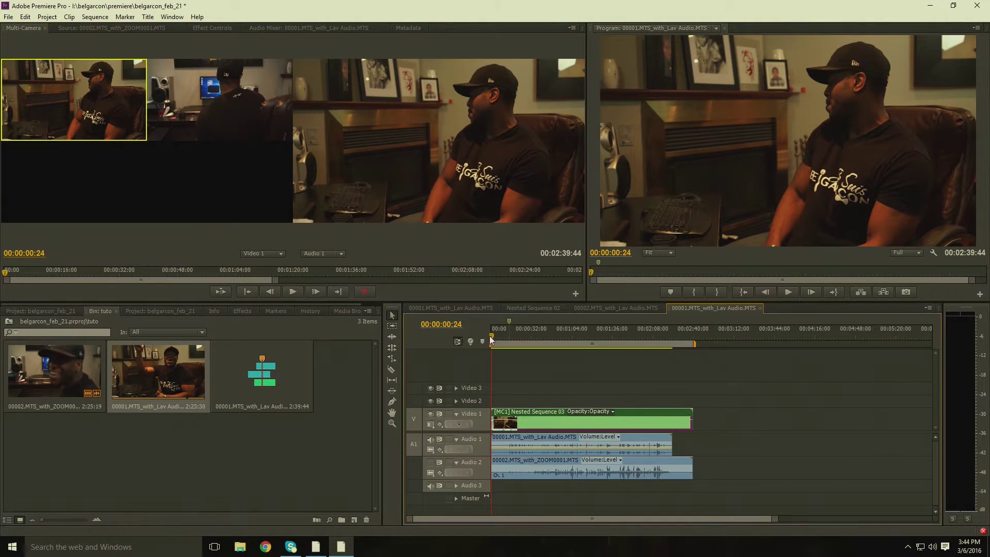
key(space)
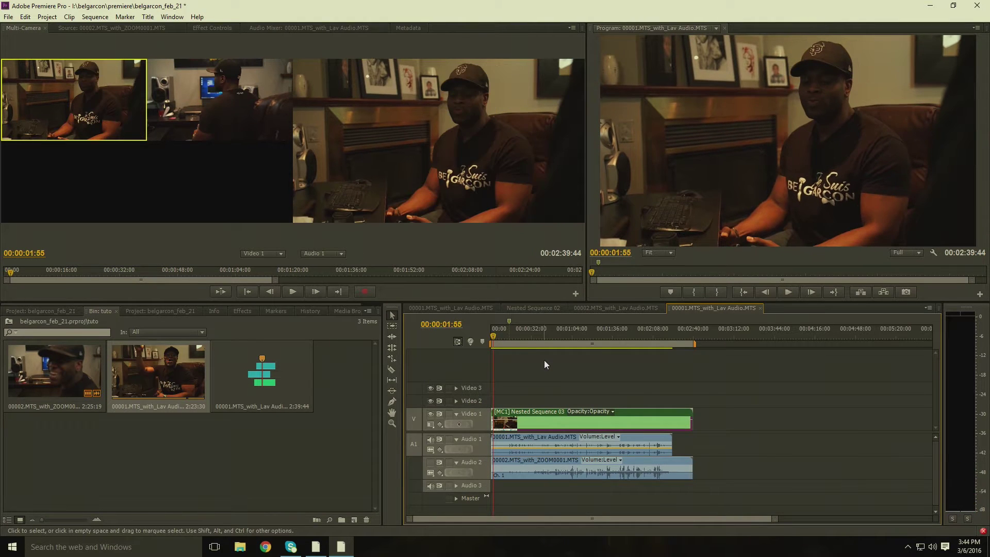
key(c)
click(494, 418)
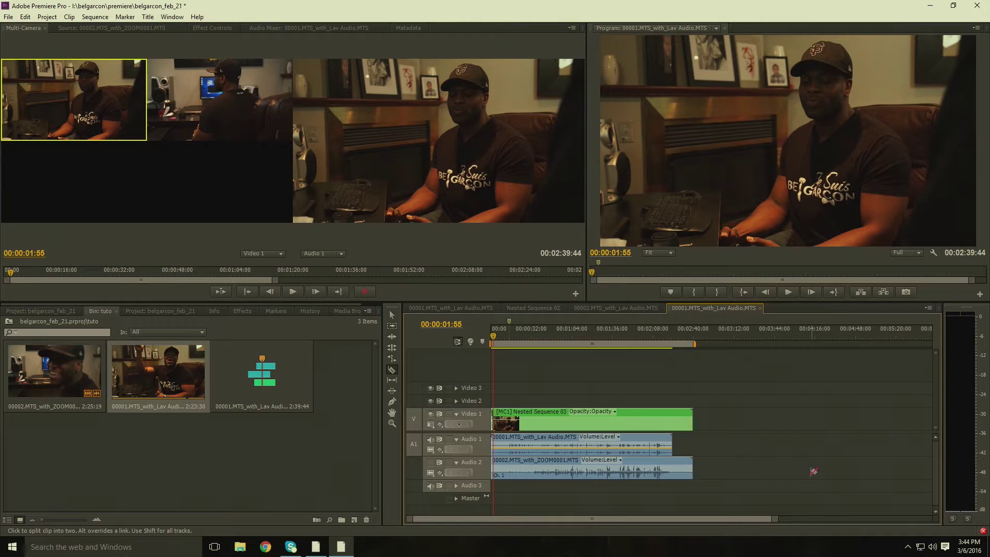
Select the segment after the cut on Video 1 and switch it to camera 2.
drag(781, 520, 673, 519)
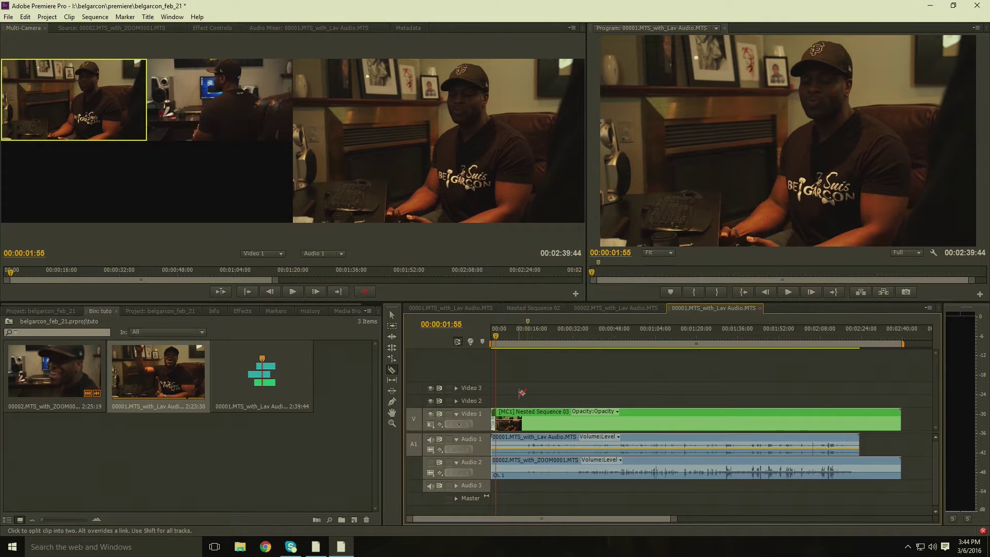
key(v)
click(510, 412)
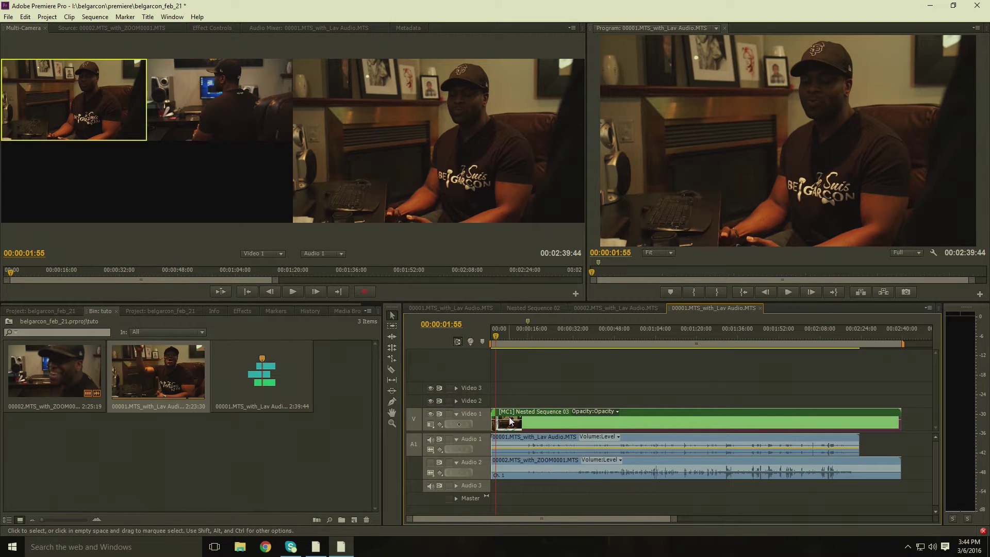
click(202, 81)
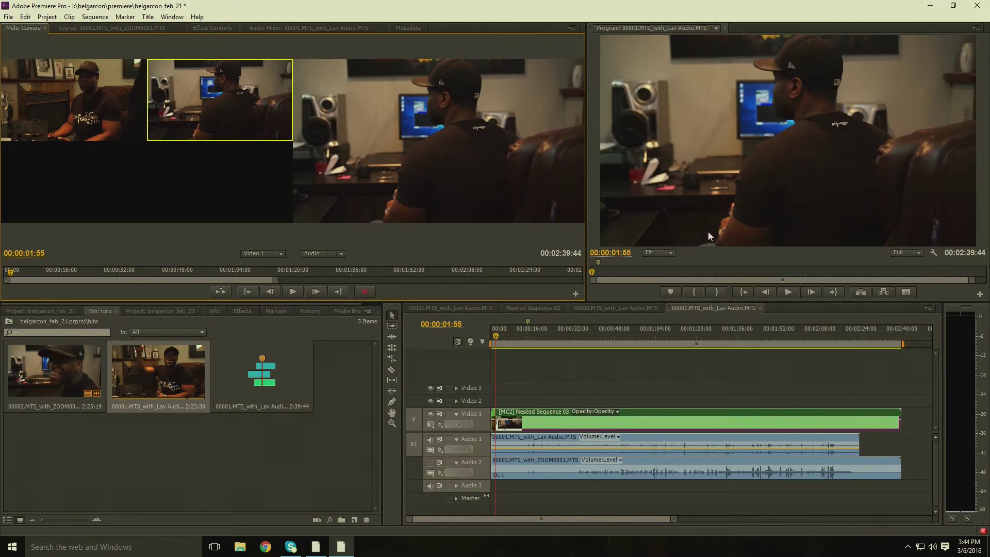
Play across the cut twice to check the change from camera 1 to camera 2.
key(space)
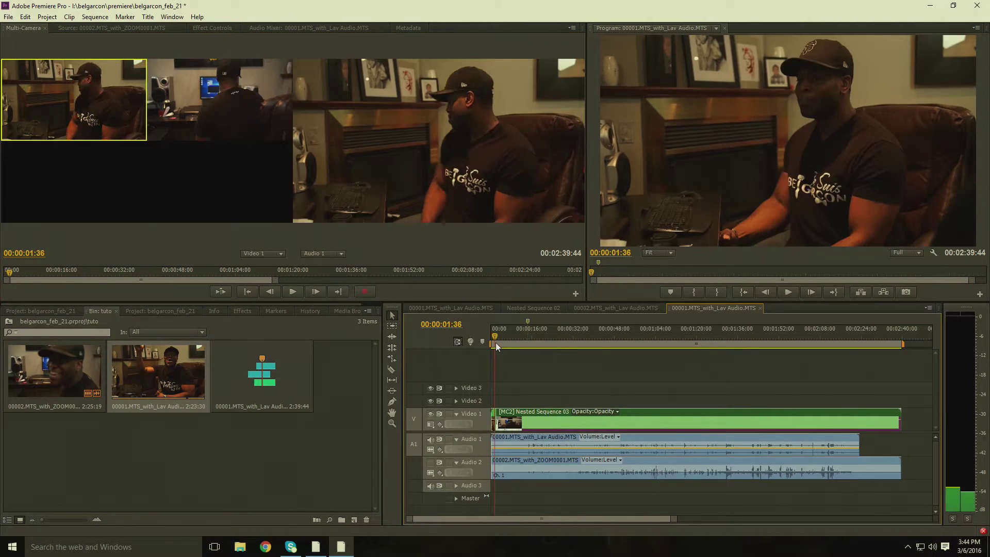
key(2)
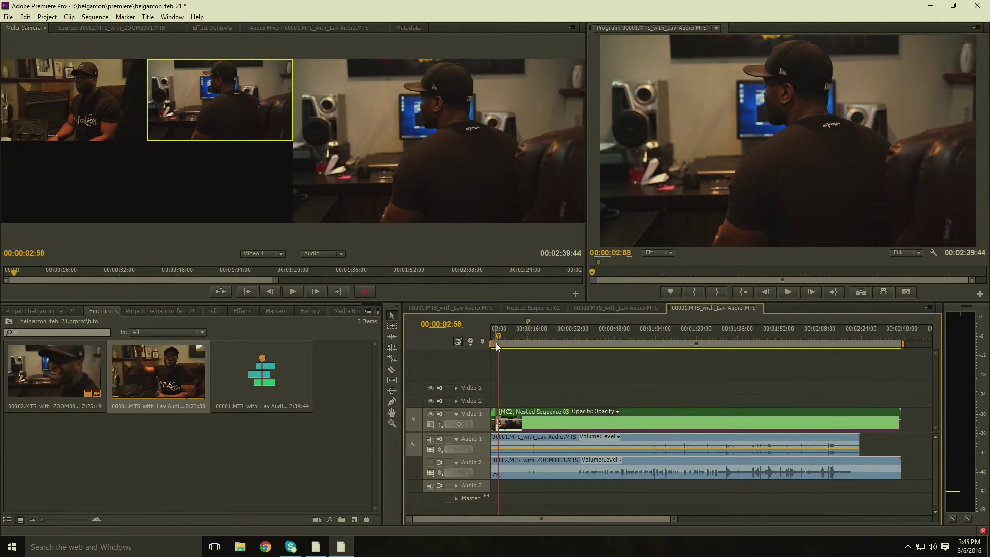
key(space)
click(496, 342)
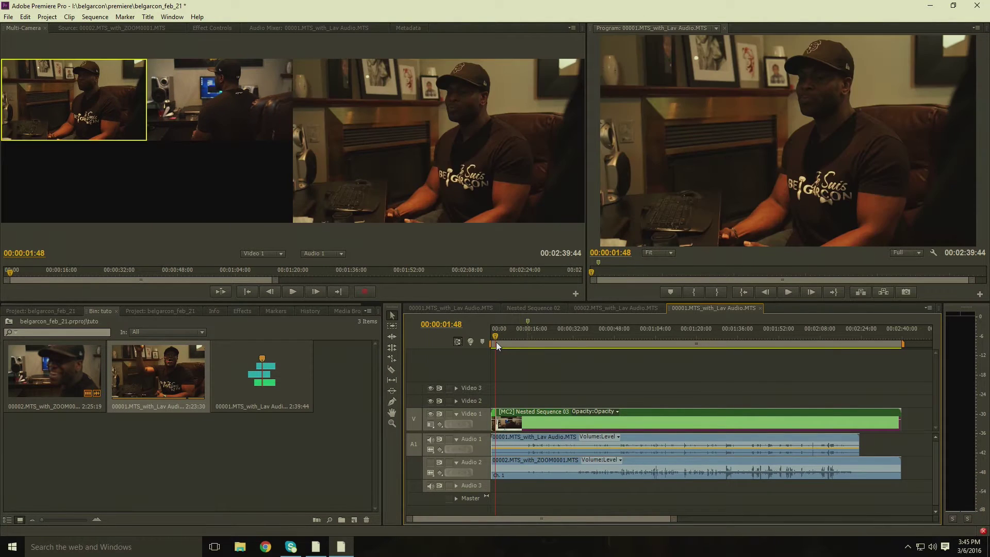
key(space)
key(2)
key(space)
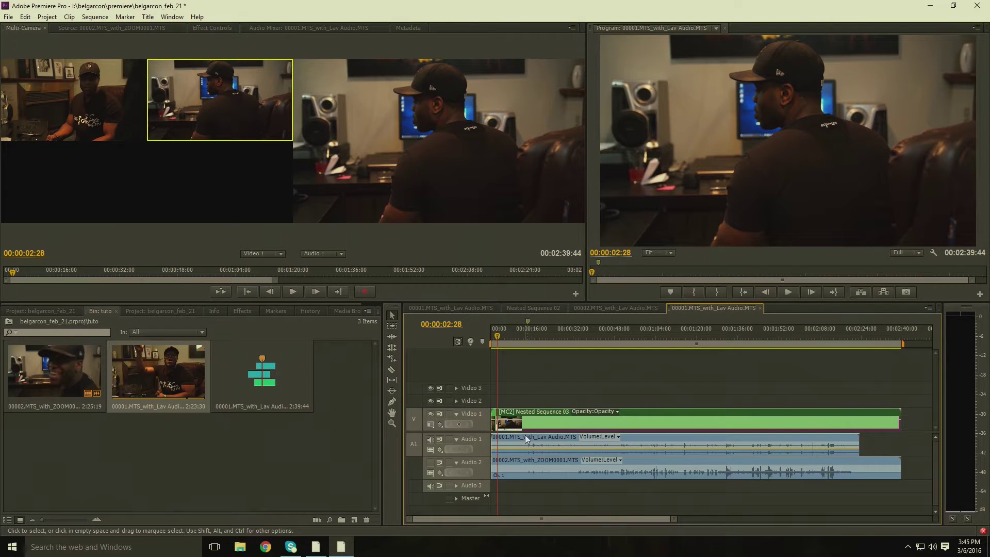
Undo the camera 2 switch and the cut on the nested clip.
click(25, 16)
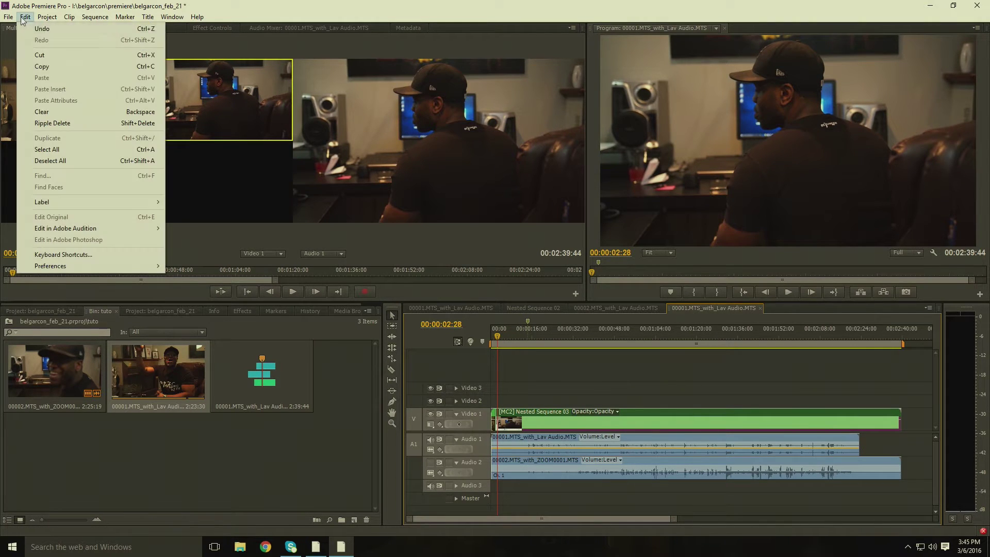
click(31, 30)
click(24, 17)
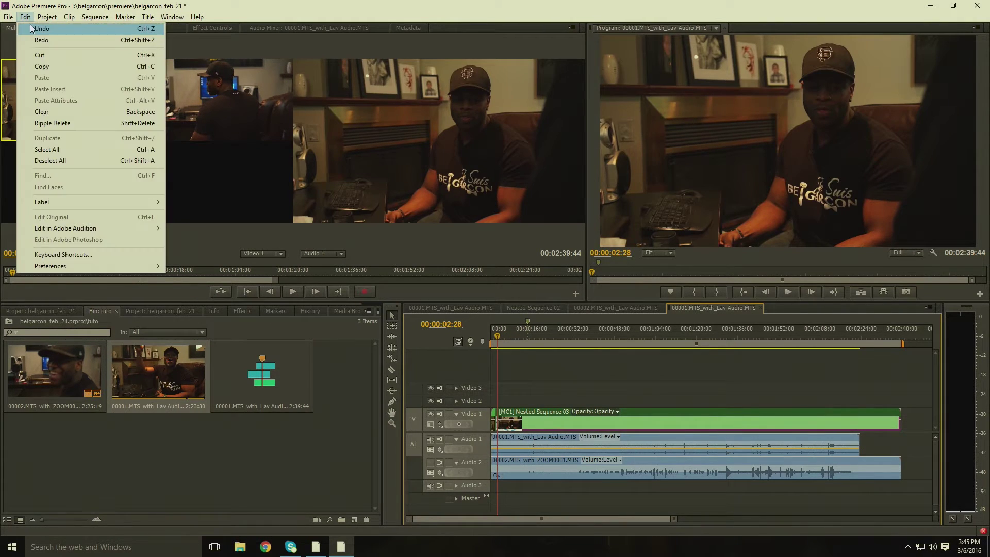
click(32, 30)
Return the playhead to 00:00:00:00 and alternate the whole nested clip between cameras 2 and 1, finishing on camera 1.
drag(516, 335, 451, 340)
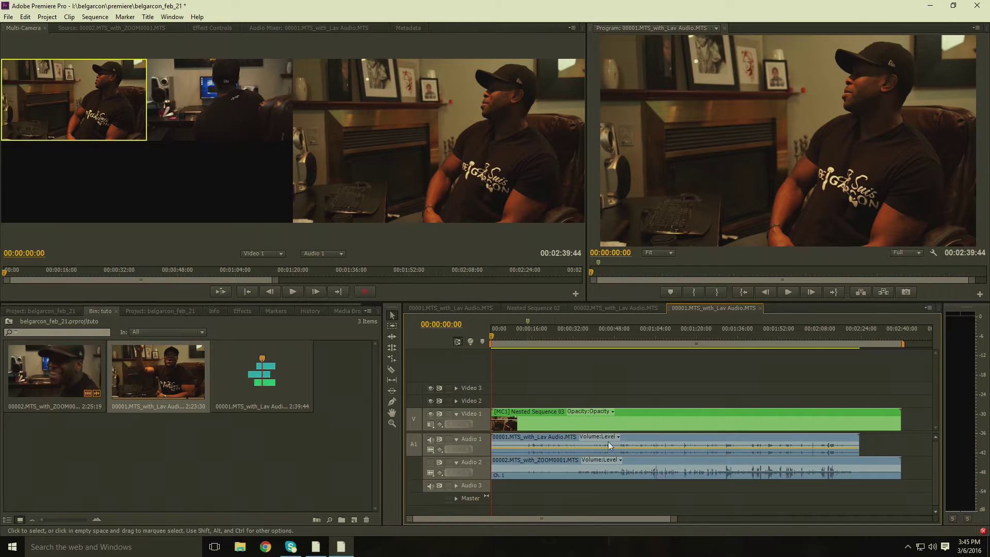
click(510, 420)
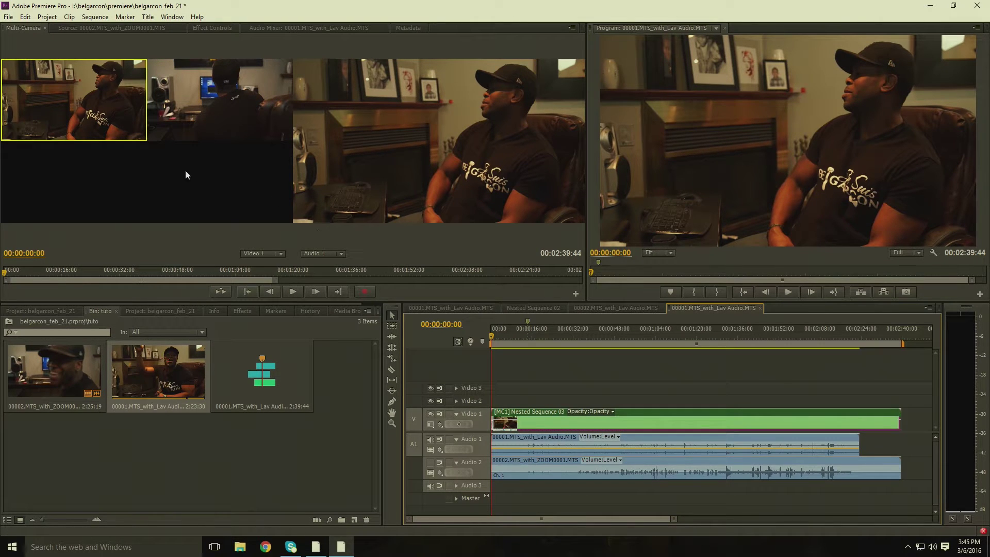
key(2)
key(1)
key(2)
key(1)
key(2)
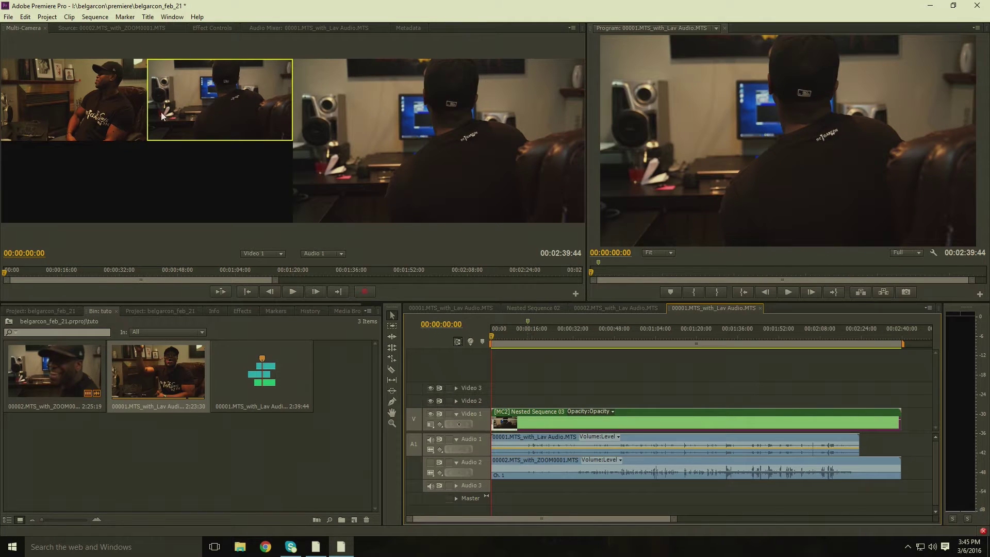
key(1)
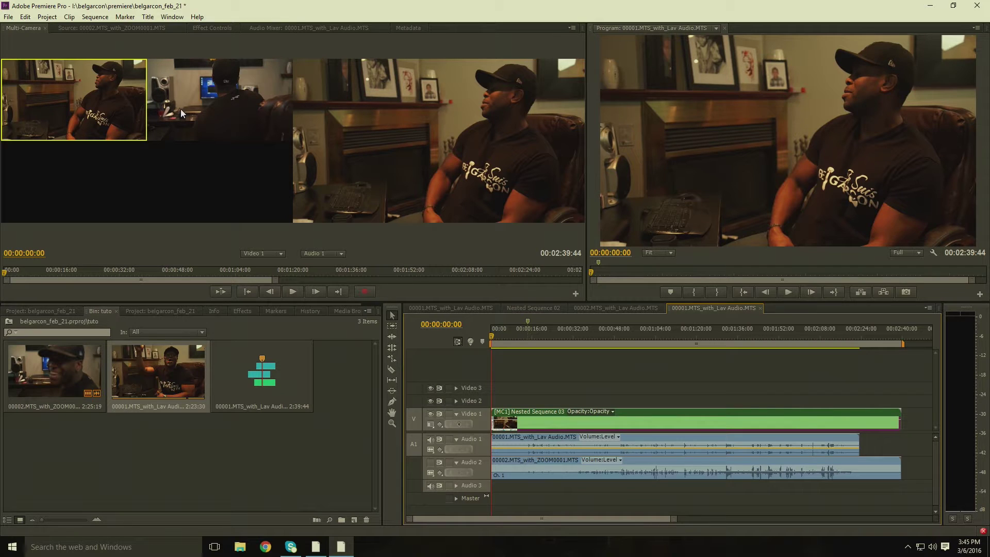
Record live switches between cameras 1 and 2 on the nested clip while playing from 00:00:00:00 to 00:00:28:42.
click(364, 292)
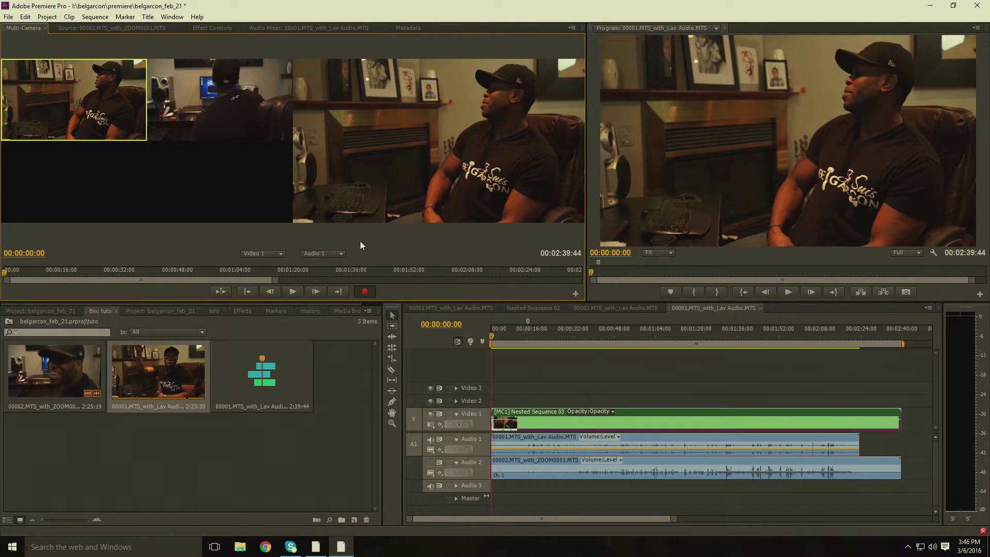
click(290, 294)
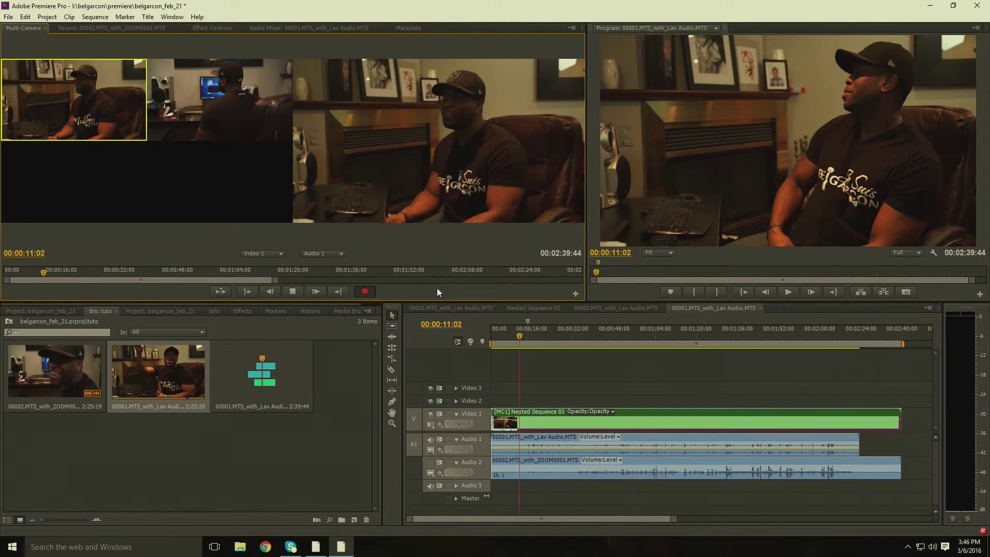
key(2)
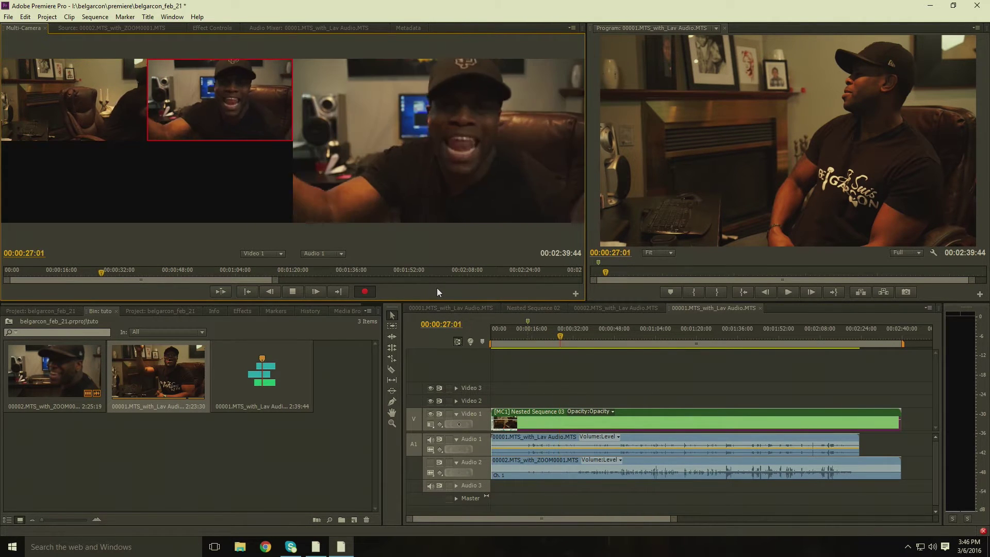
key(space)
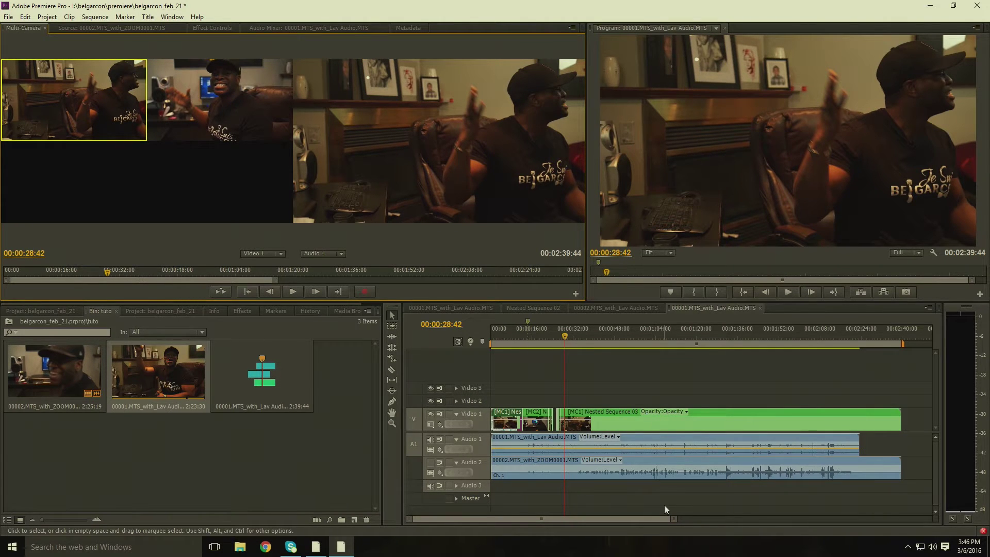
Roll the last camera 2 to camera 1 cut on Video 1 past 00:00:29:00 and back to slightly before 00:00:28:42.
drag(672, 518, 615, 530)
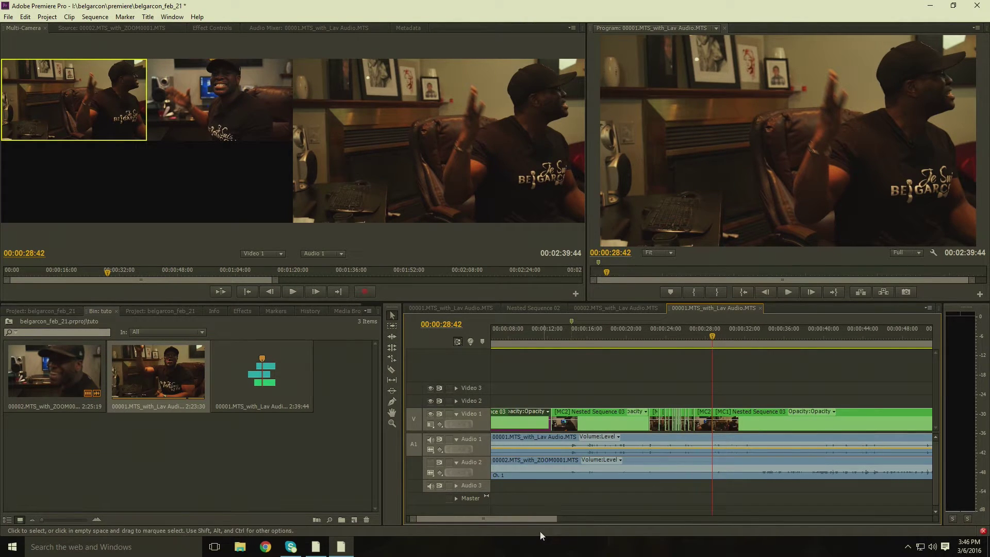
drag(553, 518, 711, 519)
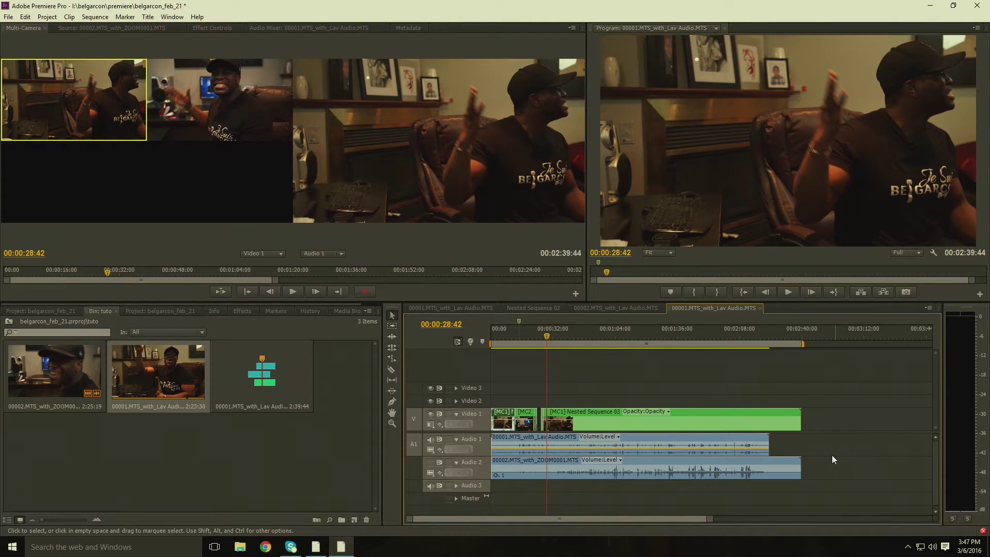
drag(711, 518, 602, 531)
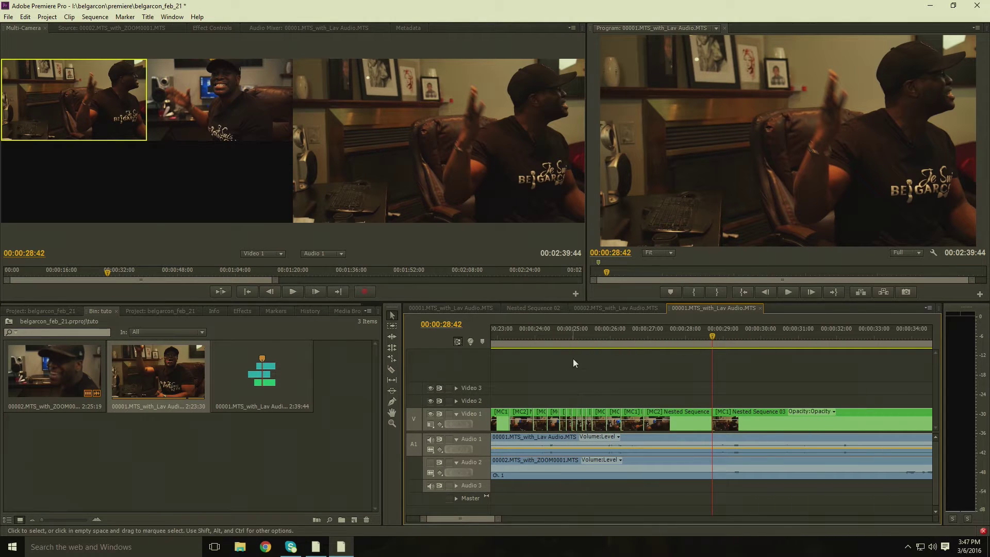
click(596, 328)
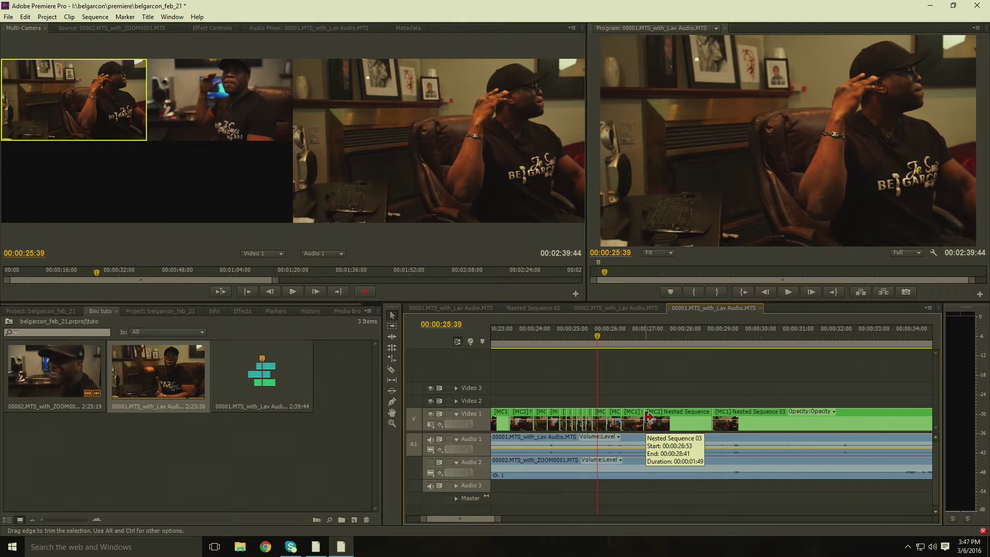
key(n)
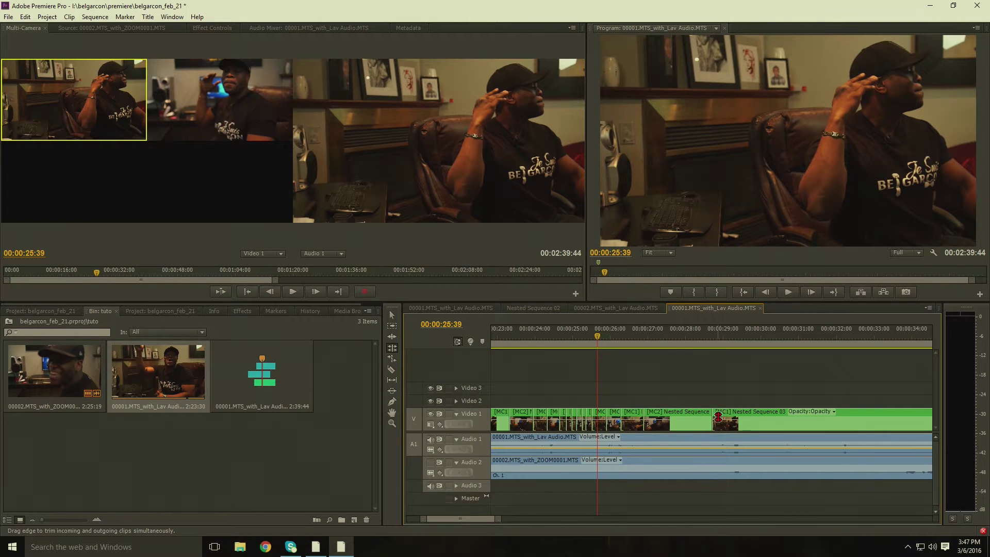
drag(717, 417, 740, 412)
drag(734, 341, 750, 337)
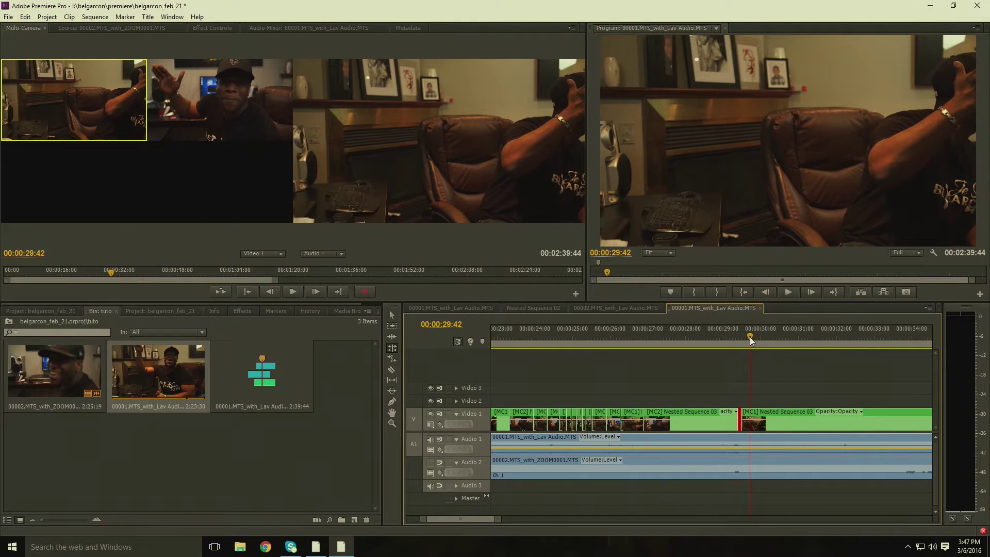
drag(738, 415, 705, 417)
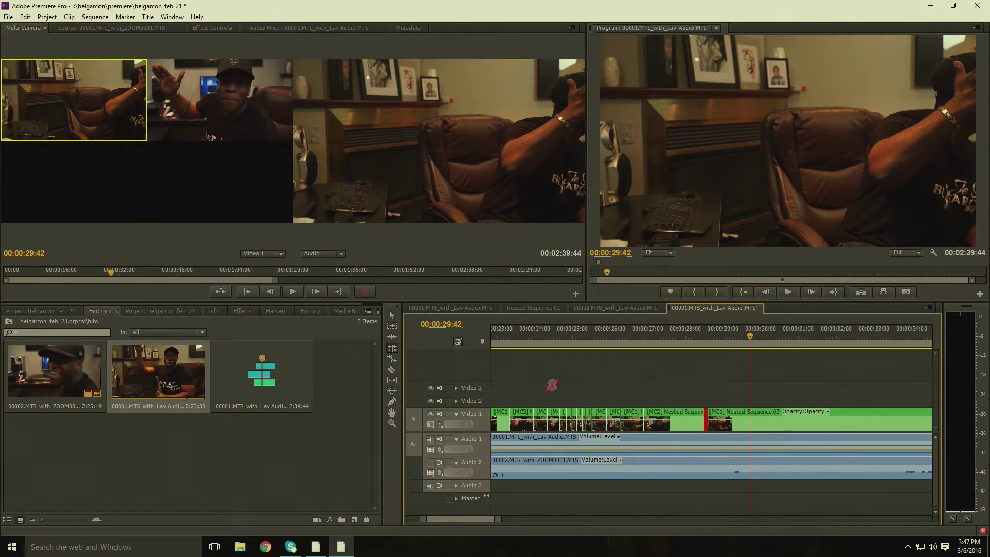
Return to the Selection tool and select all nested camera segments on Video 1.
drag(498, 518, 795, 532)
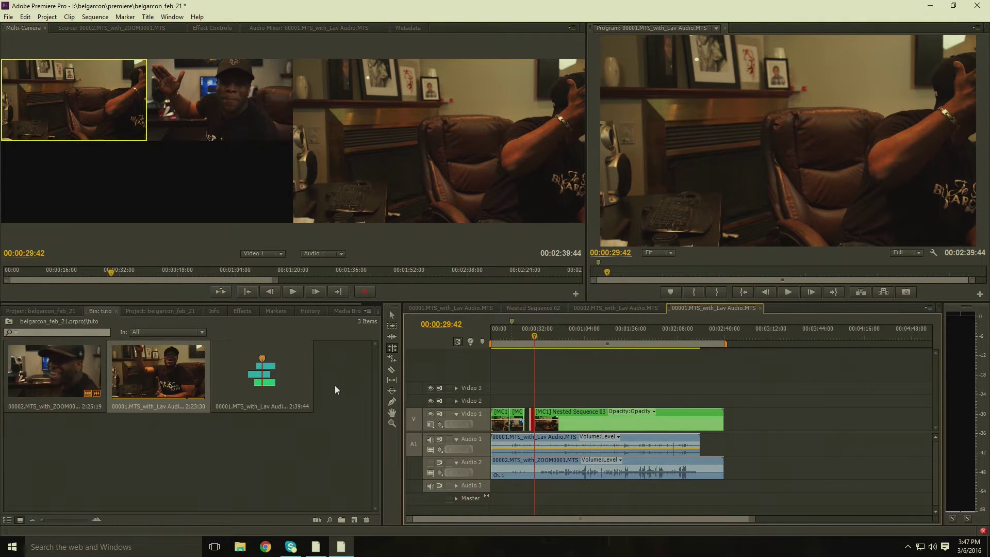
key(v)
click(591, 392)
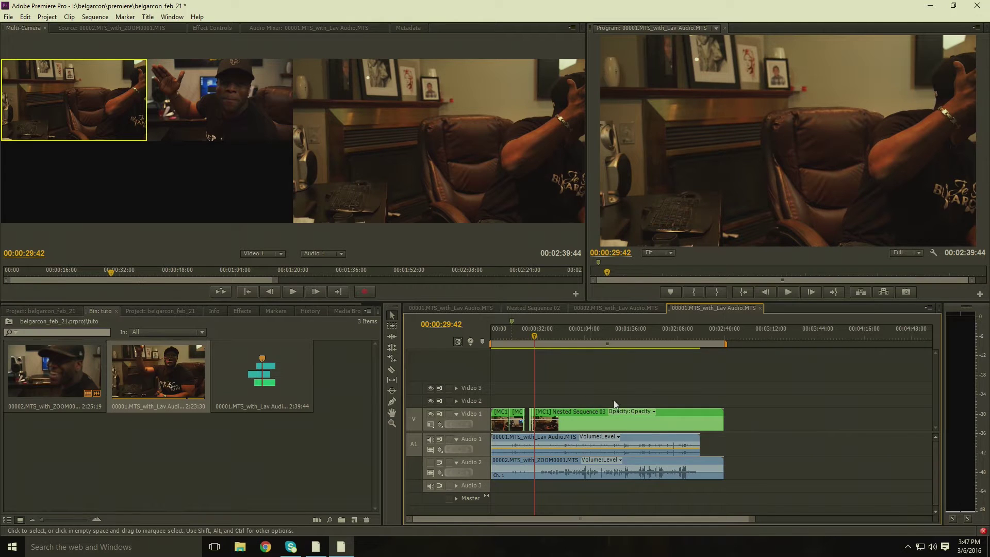
mouse_move(753, 519)
mouse_down()
mouse_move(555, 531)
mouse_move(768, 526)
mouse_up()
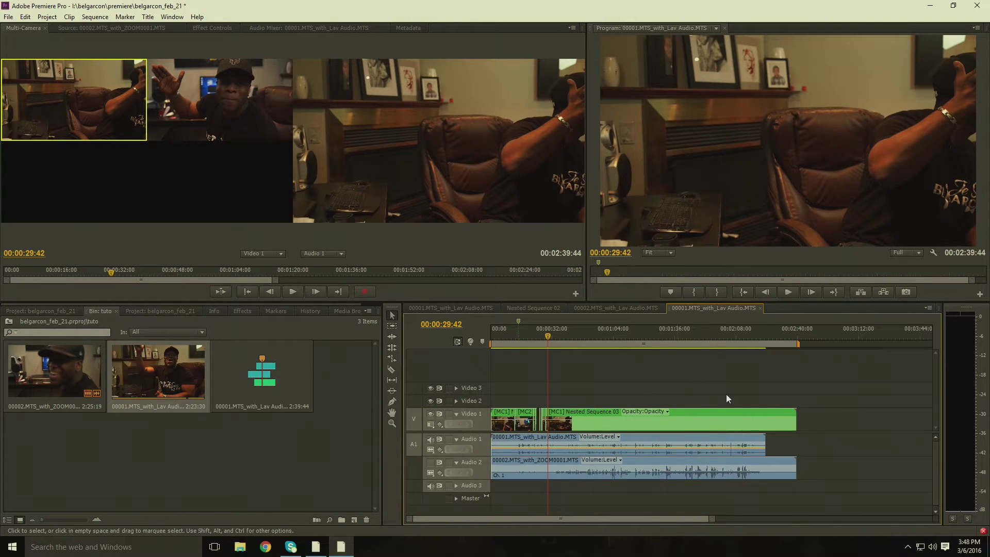
drag(834, 397, 704, 420)
drag(530, 426, 497, 427)
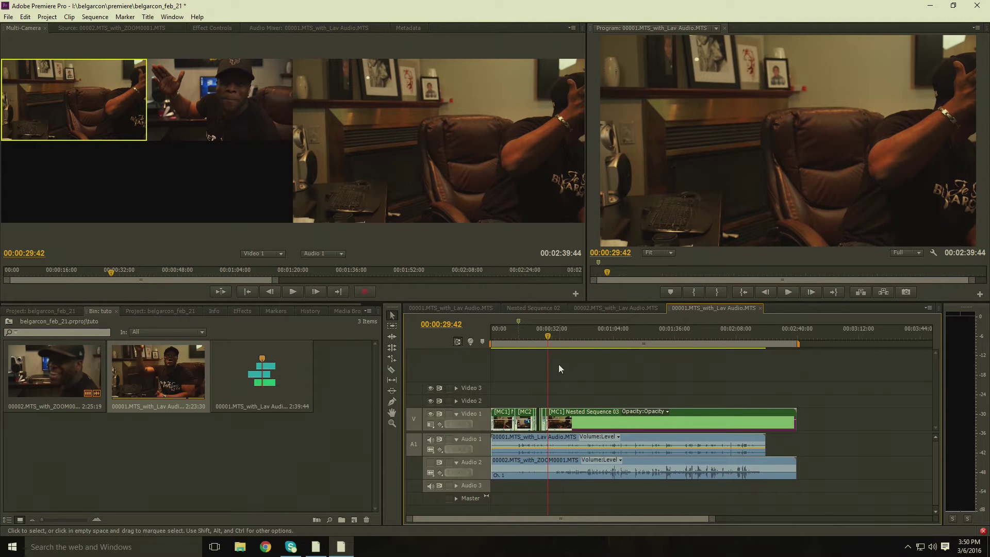
Apply Normalize All Peaks to the clips on Audio 1 and Audio 2 and play from about 00:00:13:16 to check the sound.
drag(711, 518, 770, 539)
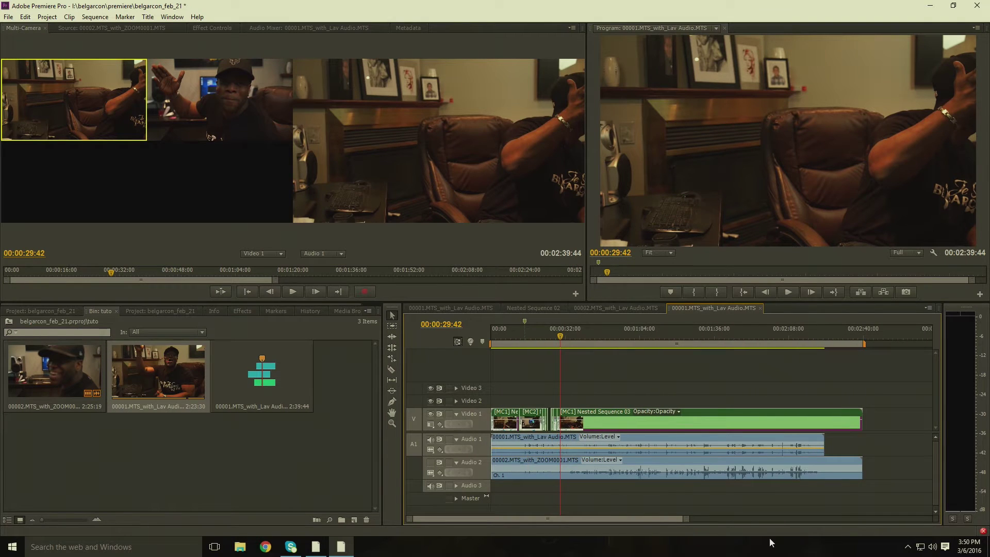
drag(689, 518, 701, 519)
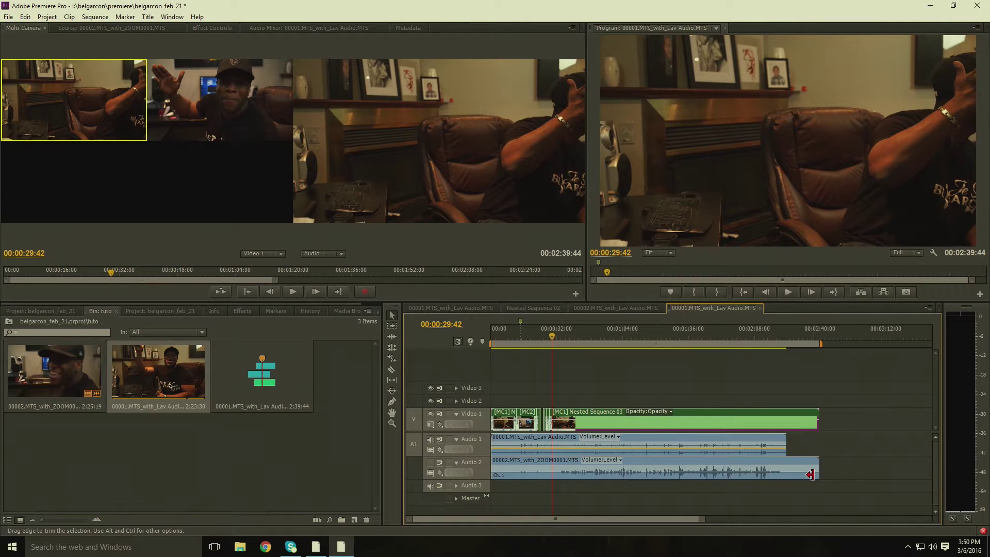
drag(823, 480, 670, 453)
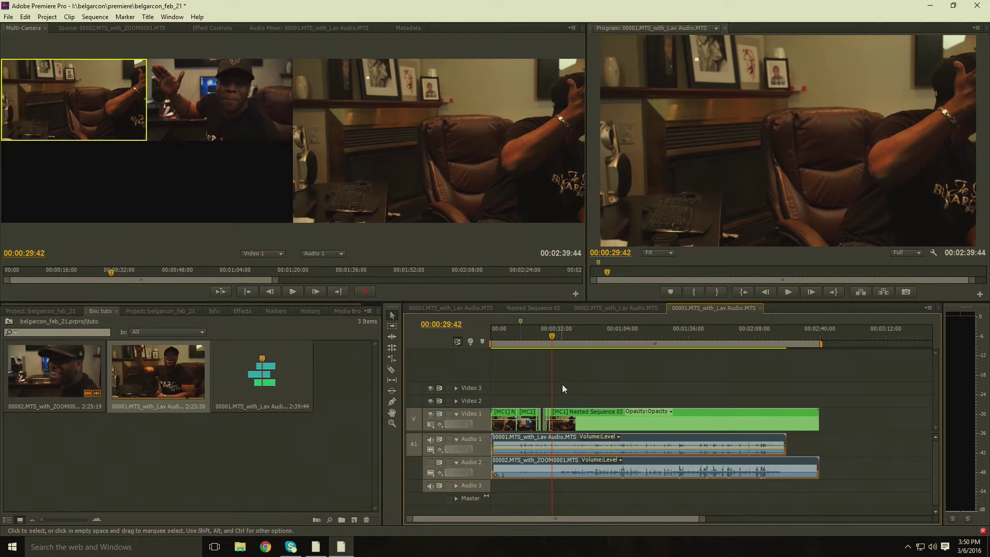
click(69, 17)
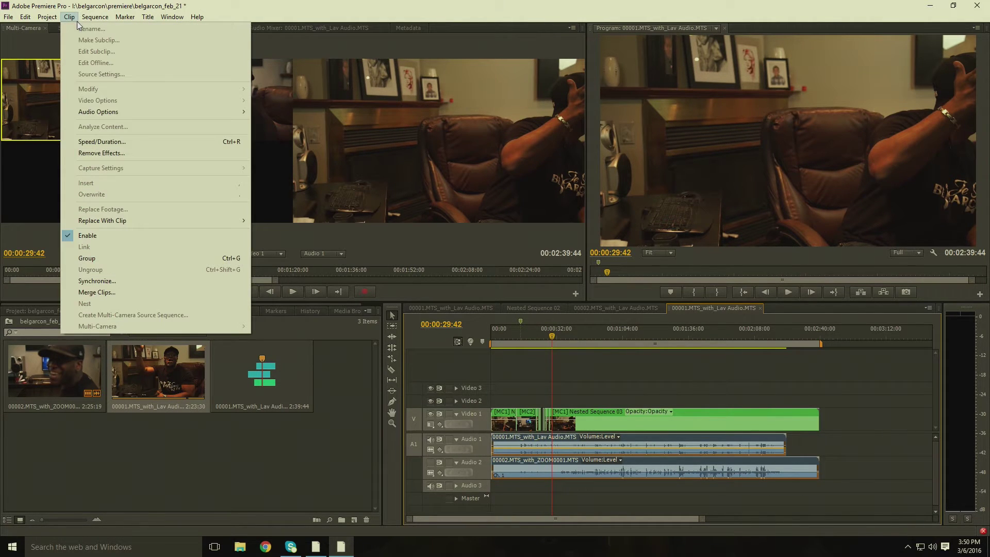
mouse_move(90, 111)
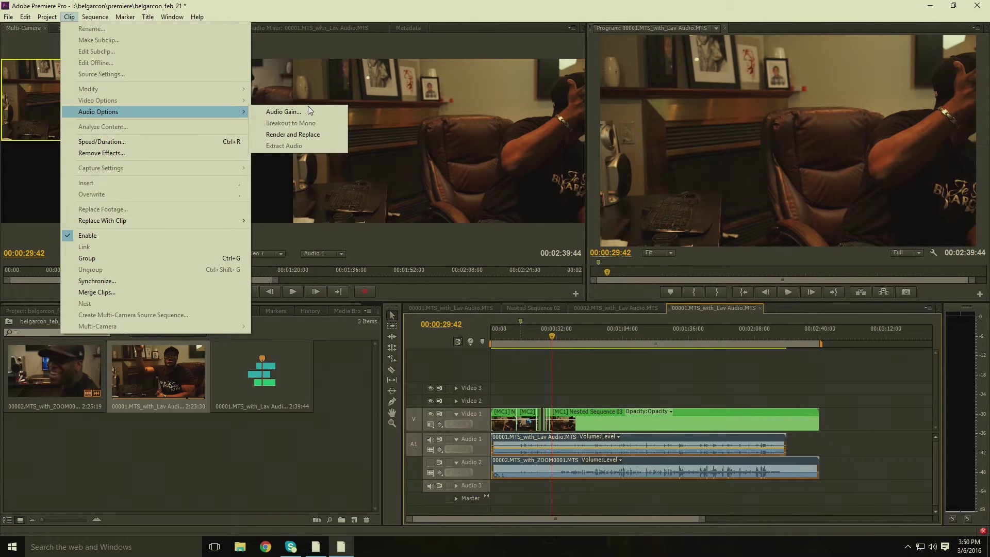
click(284, 112)
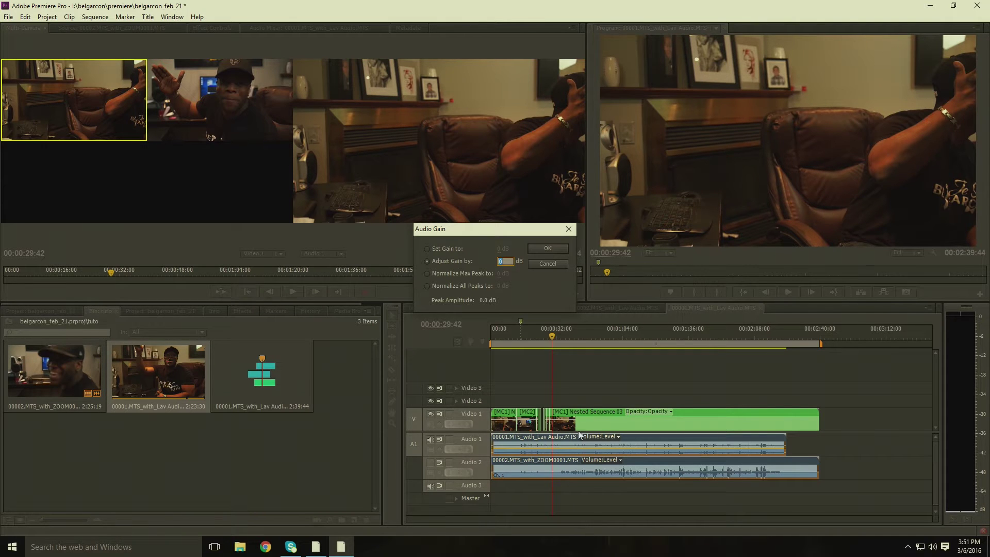
click(427, 273)
click(427, 286)
mouse_move(499, 286)
mouse_down()
mouse_move(474, 287)
mouse_move(484, 287)
mouse_up()
click(537, 248)
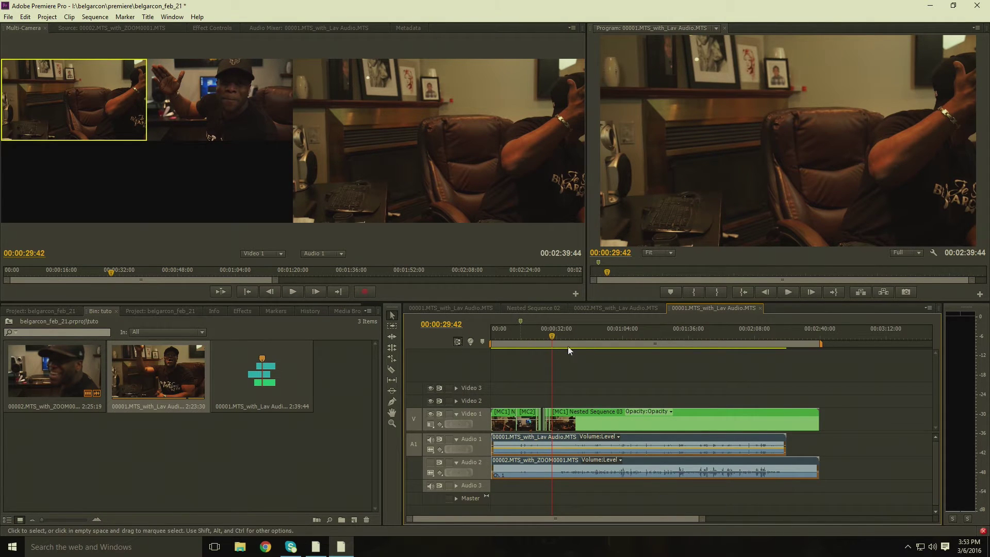
drag(530, 335, 518, 336)
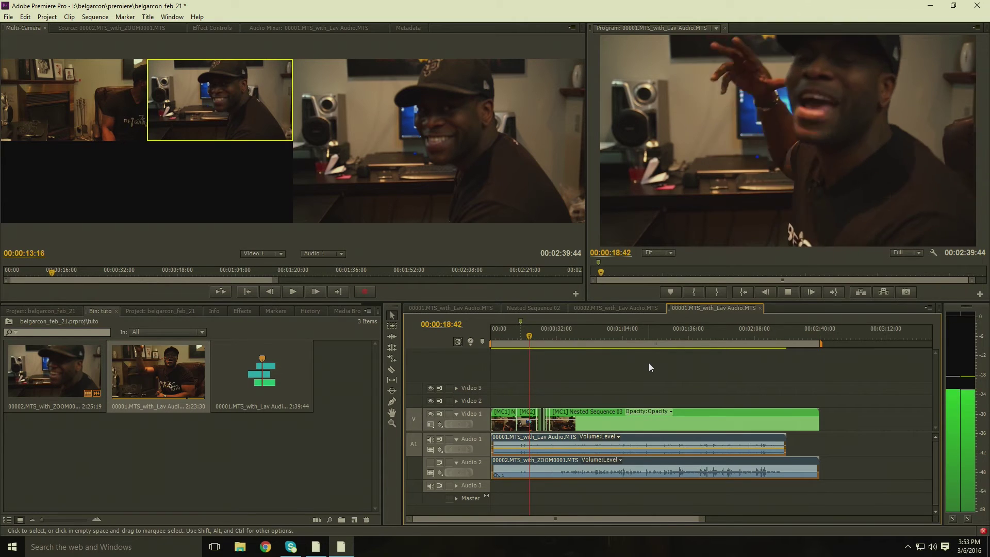
key(space)
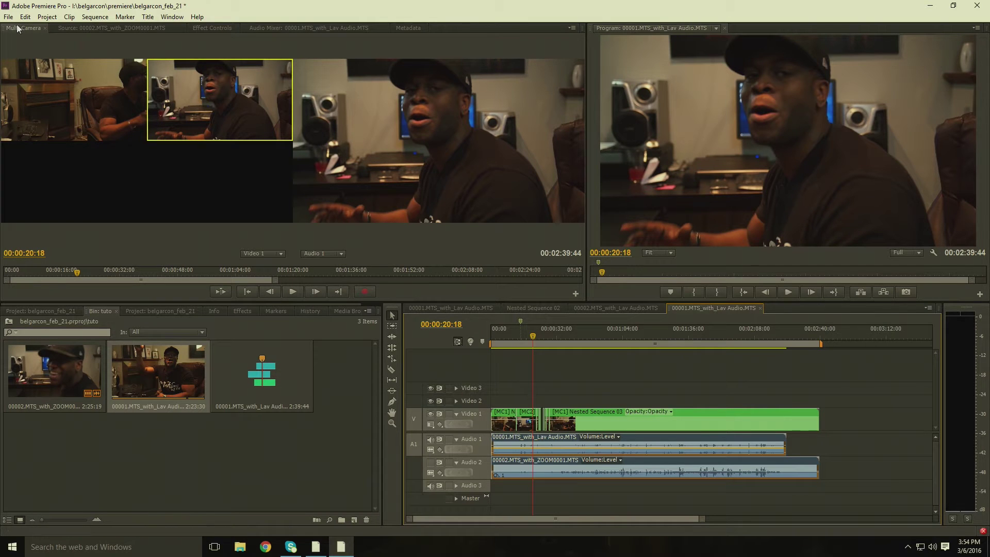
Apply the Dynamics audio effect to the 00001.MTS_with_Lav Audio.MTS clip on Audio 1.
click(240, 311)
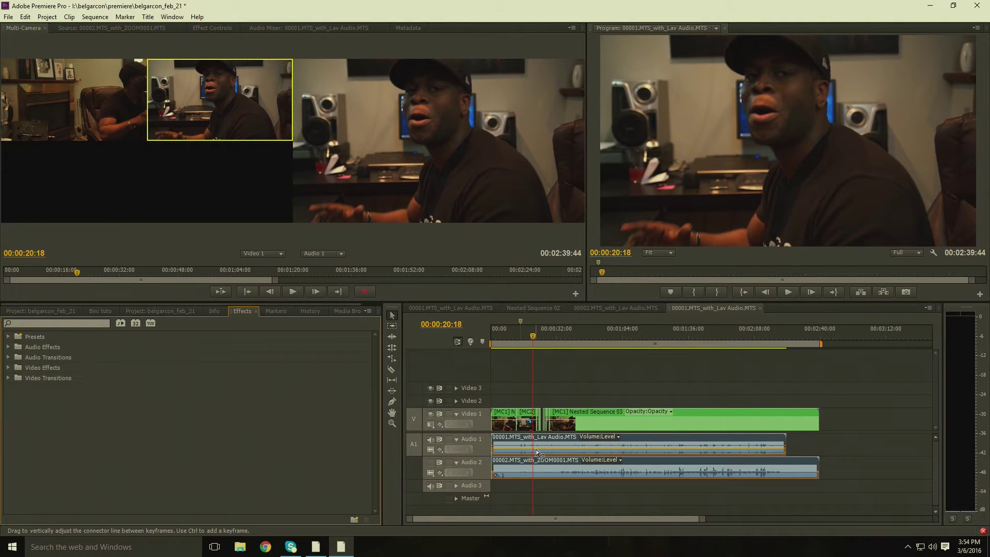
click(8, 346)
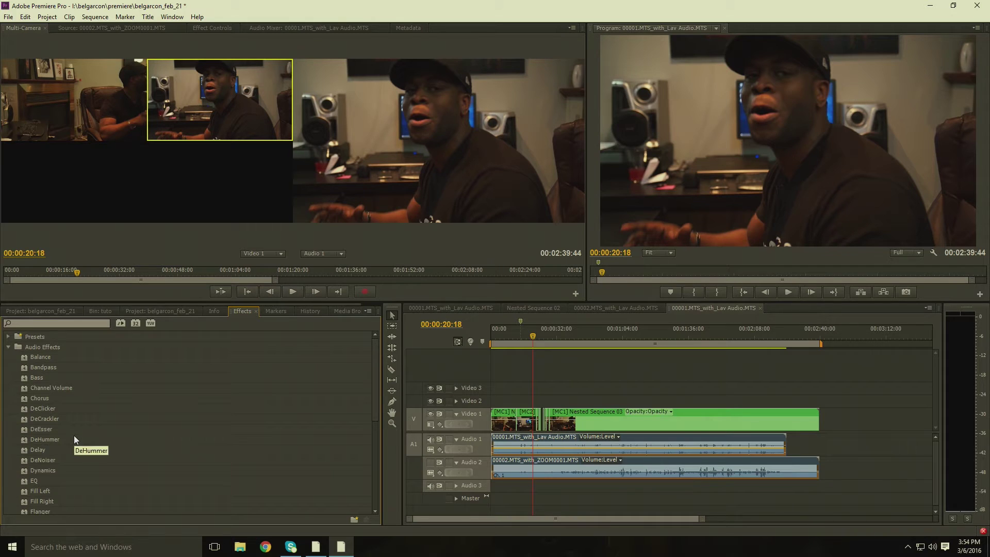
scroll(69, 431, down, 6)
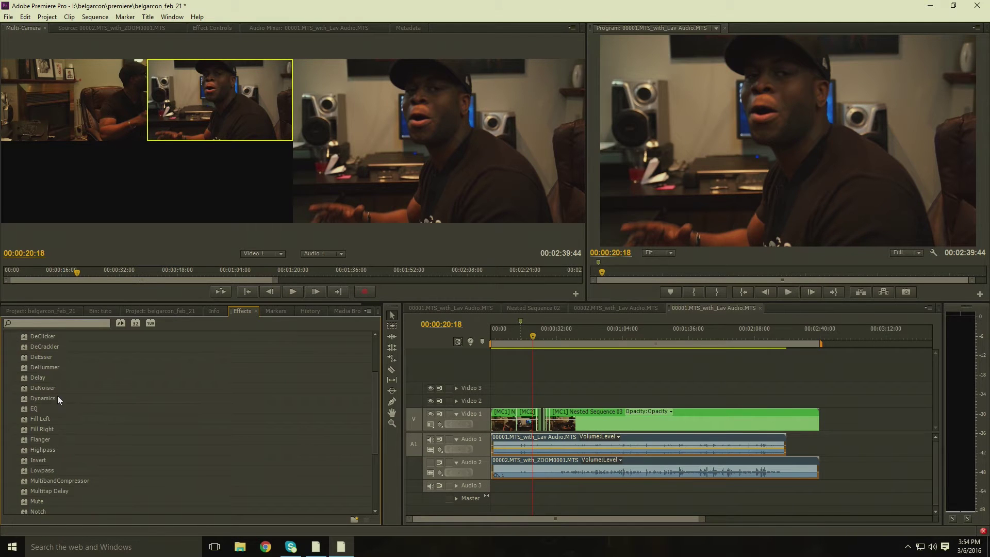
scroll(143, 415, up, 1)
scroll(43, 403, down, 1)
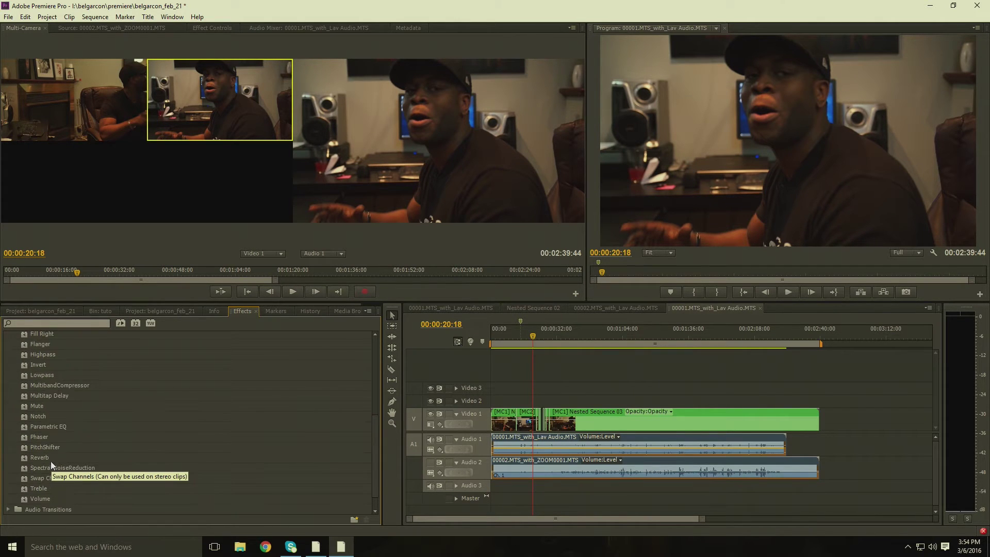
scroll(50, 461, up, 2)
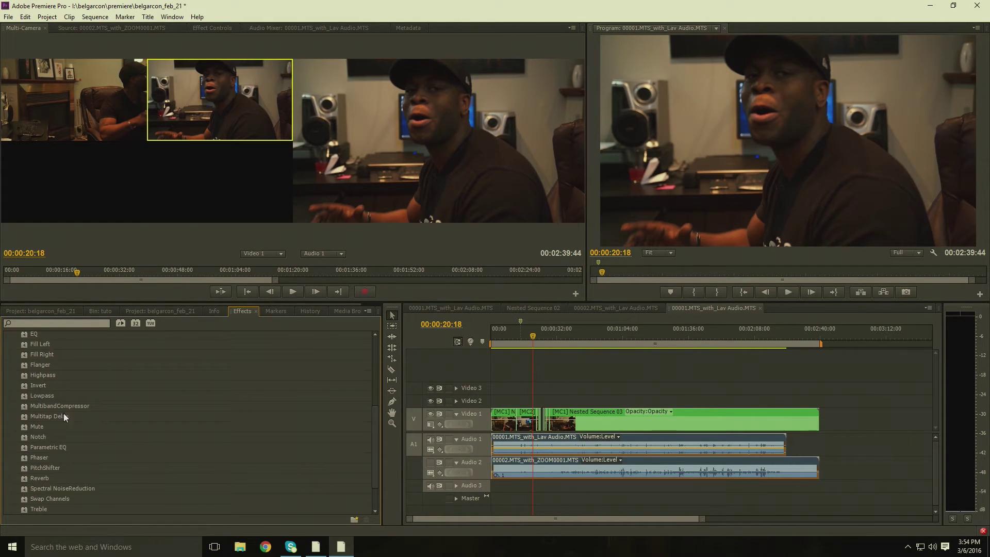
scroll(82, 461, up, 2)
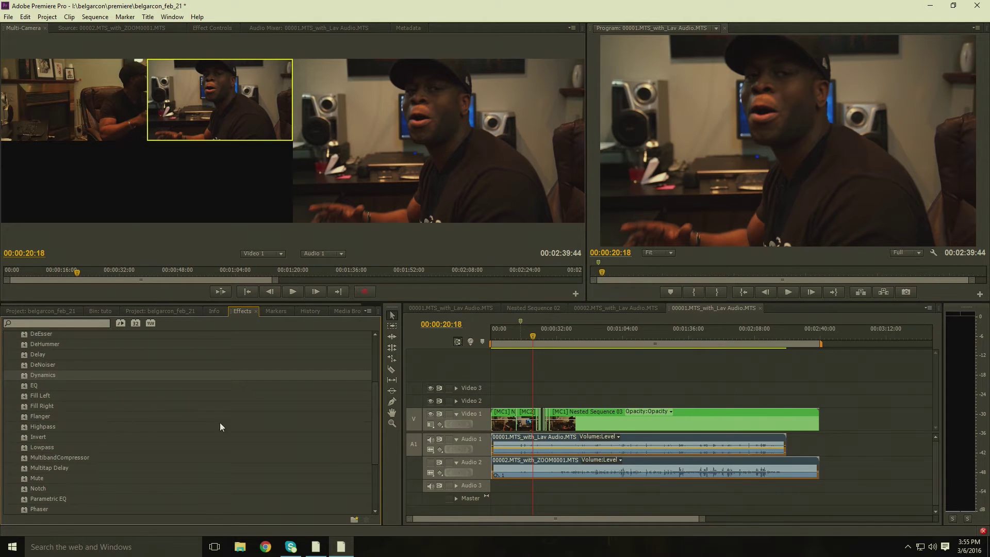
click(537, 452)
click(538, 436)
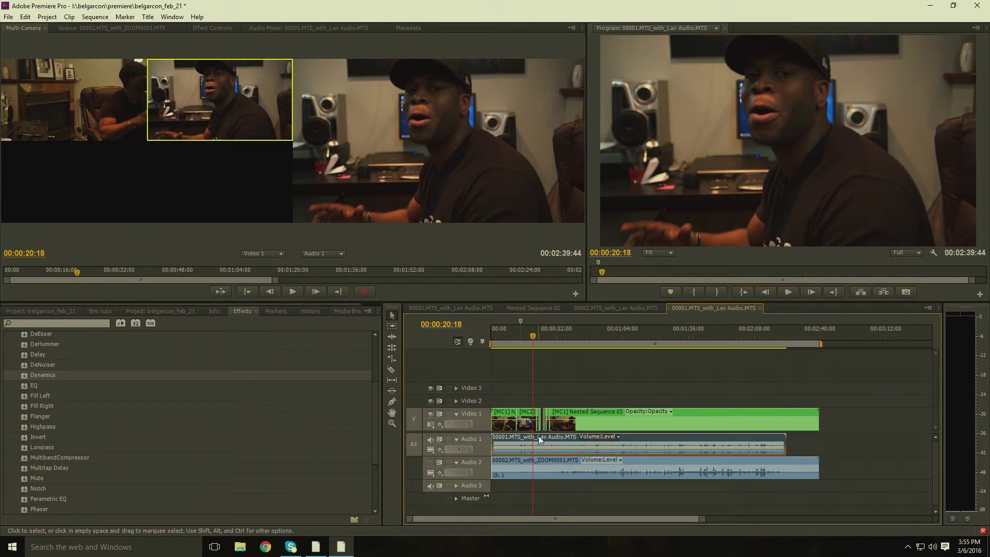
drag(39, 376, 552, 440)
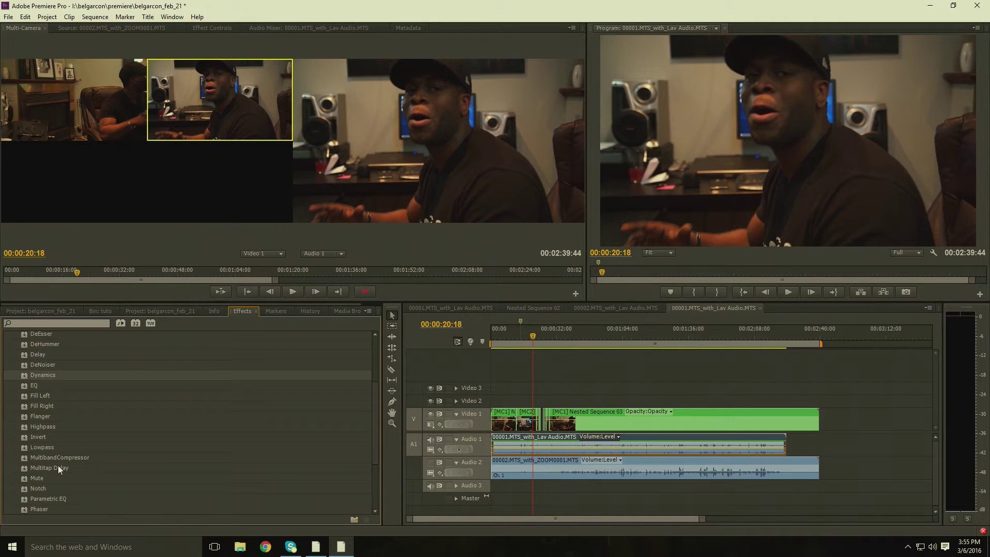
Open the Custom Setup controls of the Dynamics effect on the Audio 1 clip.
click(226, 29)
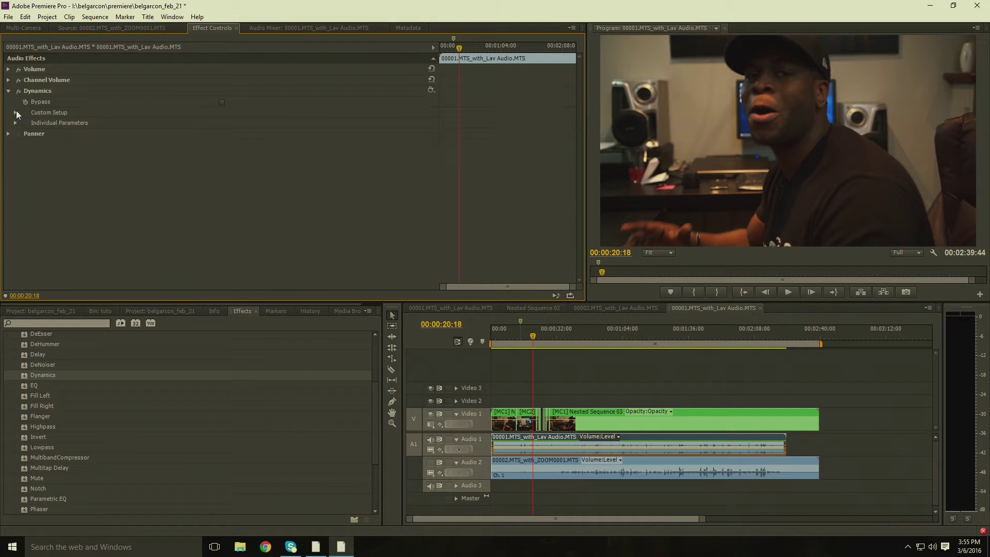
click(30, 91)
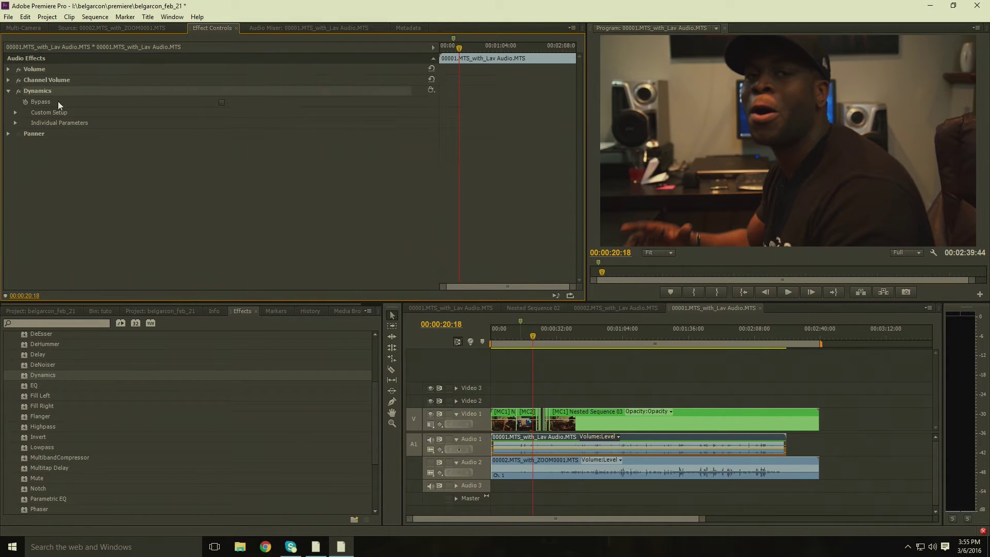
click(15, 112)
scroll(339, 174, down, 3)
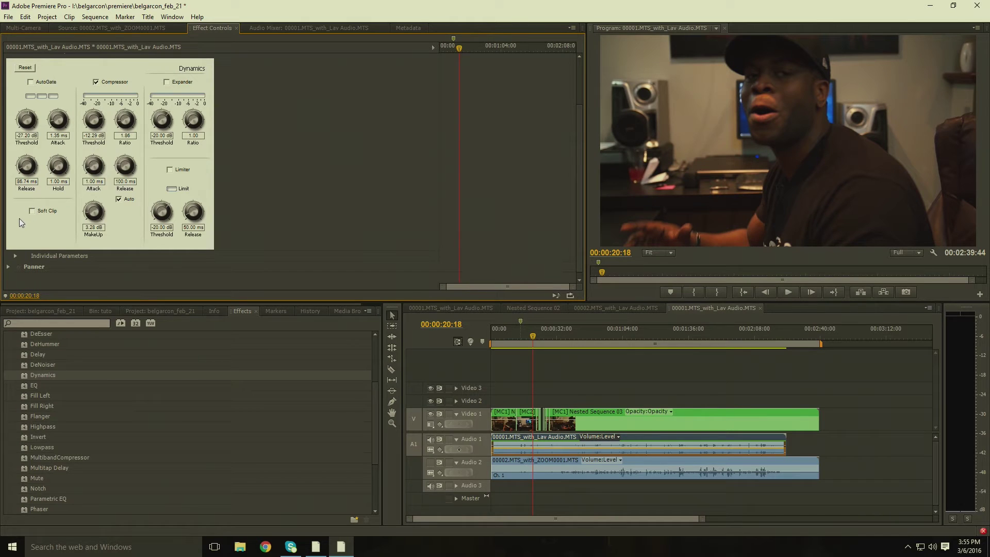
Enable the Limiter in the Dynamics effect, set its threshold to -2.60 dB, and play the sequence to check the sound.
click(118, 199)
click(170, 169)
drag(155, 211, 183, 190)
click(519, 338)
key(space)
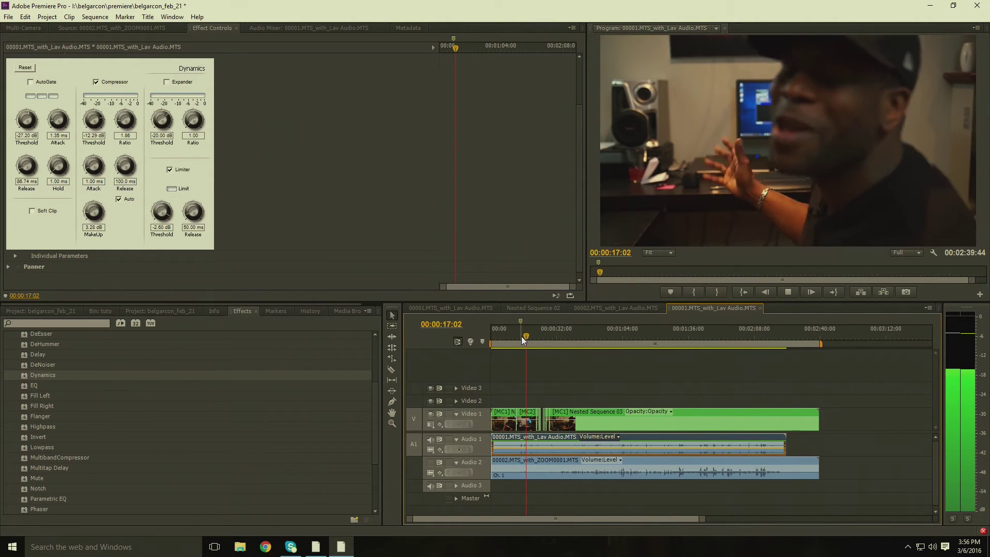
Compare the sound without compression by disabling the Compressor, playing from about 00:00:14:31, and enabling it again.
click(521, 336)
click(96, 82)
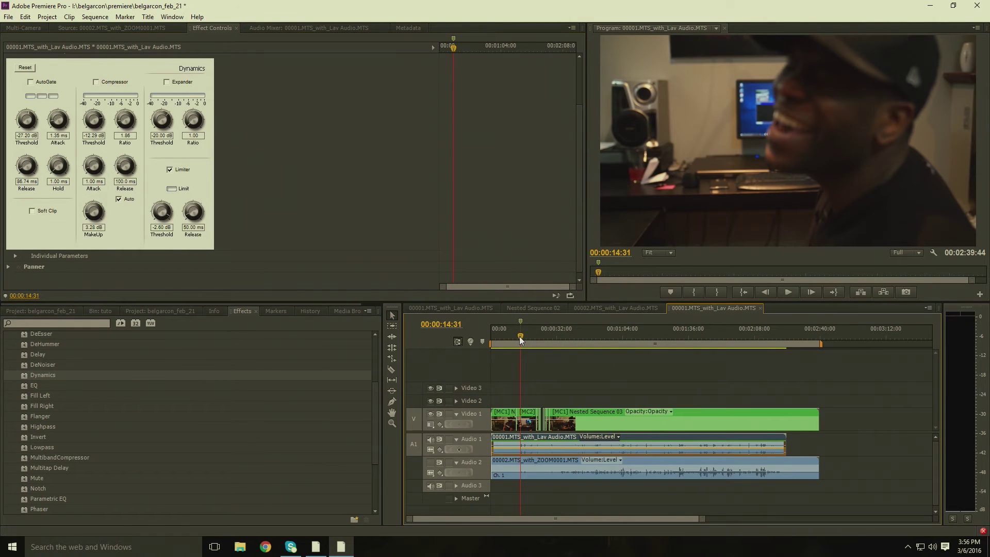
key(space)
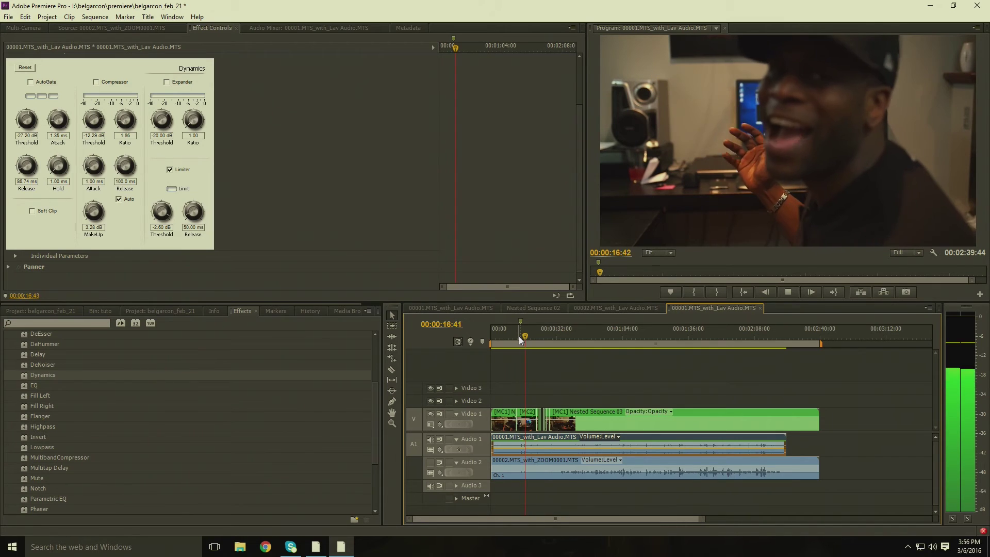
key(space)
drag(519, 336, 522, 335)
click(96, 82)
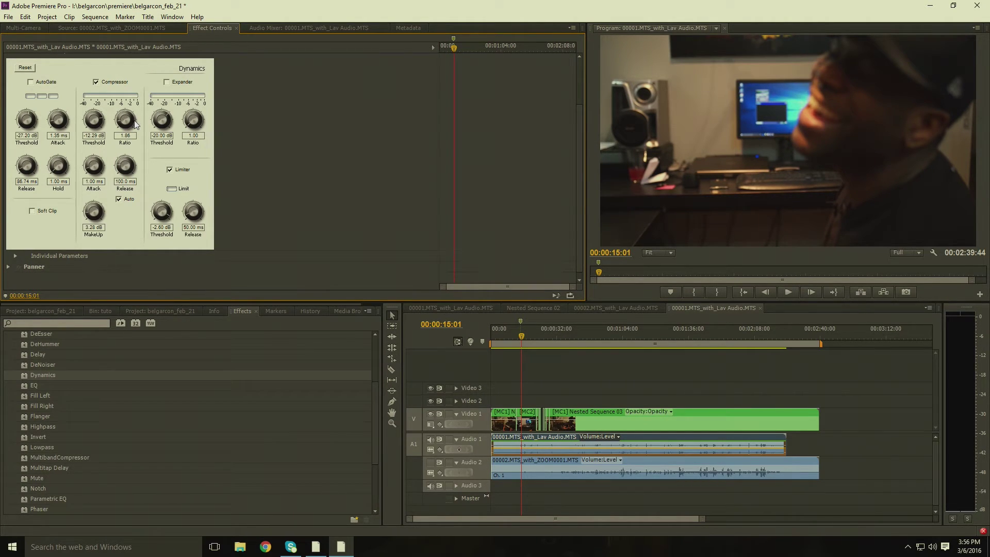
Try a Compressor ratio of 2.32 and threshold of -14.99 dB, playing from about 00:00:13:31 to check the sound.
drag(131, 122, 135, 121)
drag(105, 124, 96, 125)
key(space)
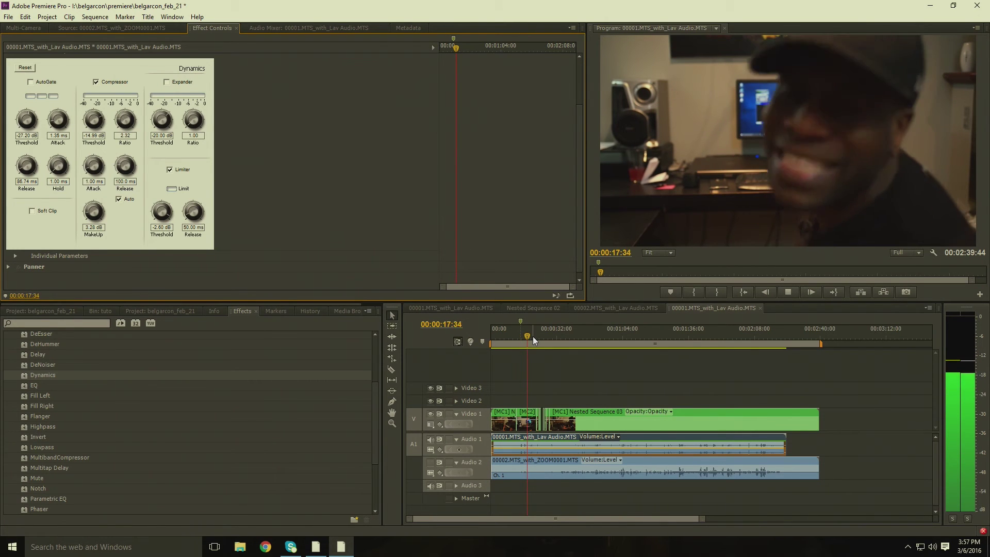
drag(530, 337, 518, 342)
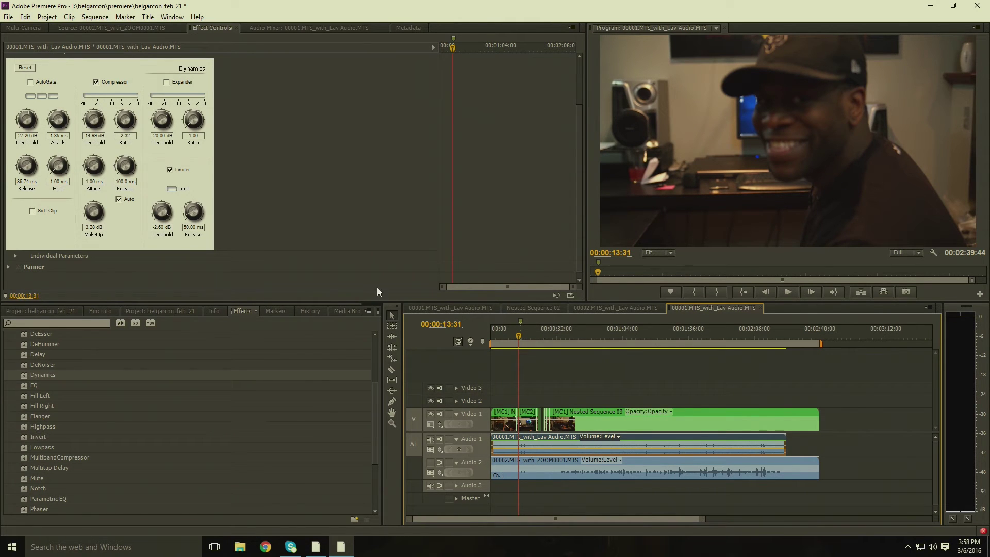
key(space)
key(space)
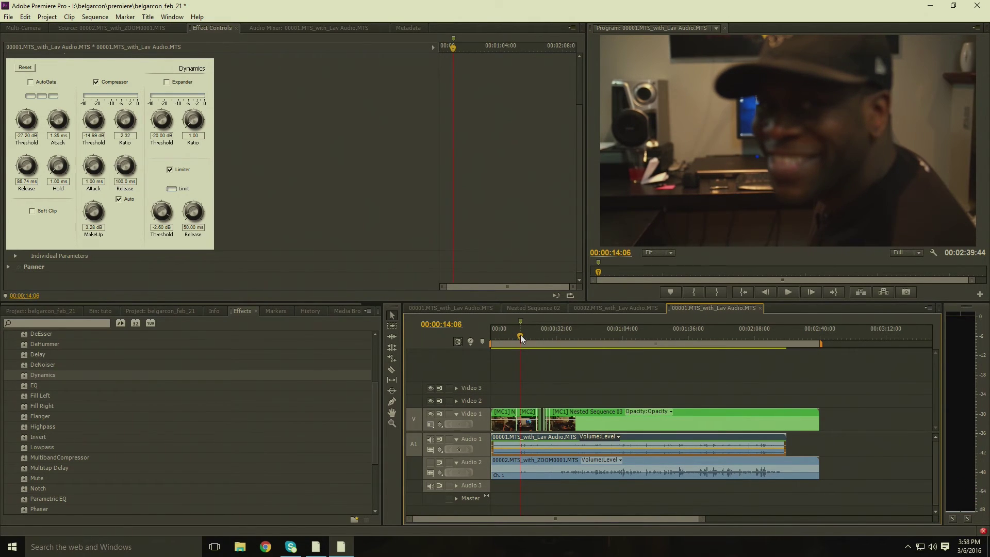
key(space)
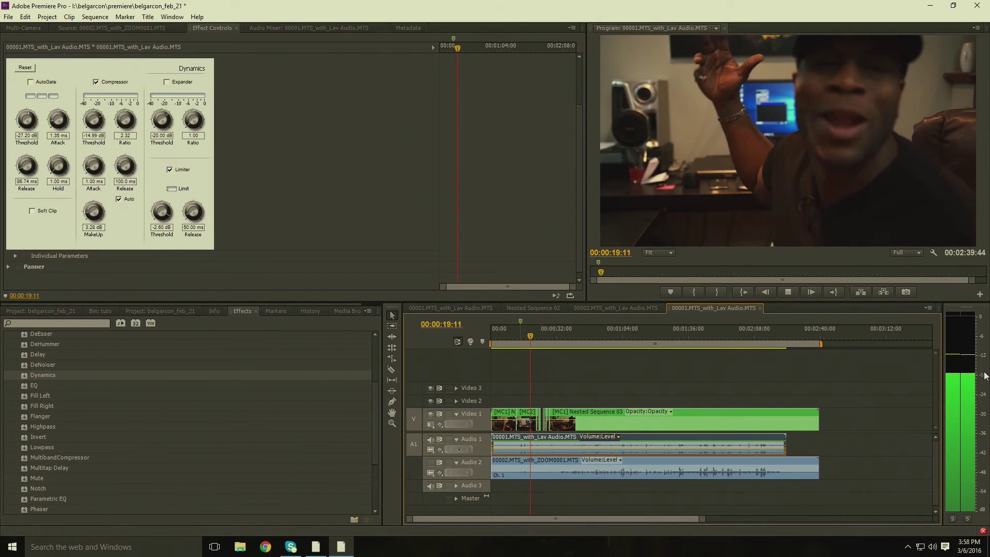
key(space)
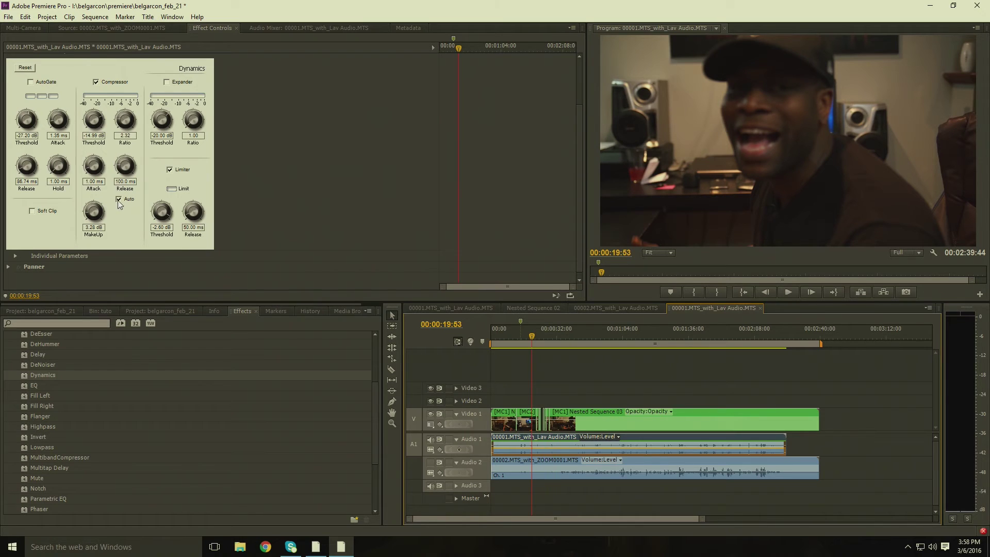
Try a Compressor MakeUp gain of 7.00 dB and play on from 00:00:19:53 to check the level.
drag(101, 208, 112, 215)
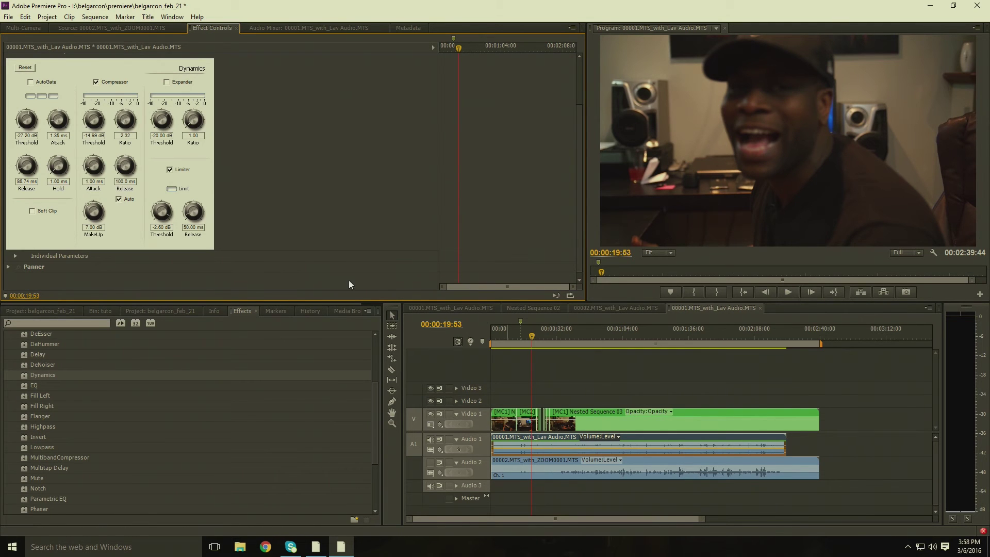
key(space)
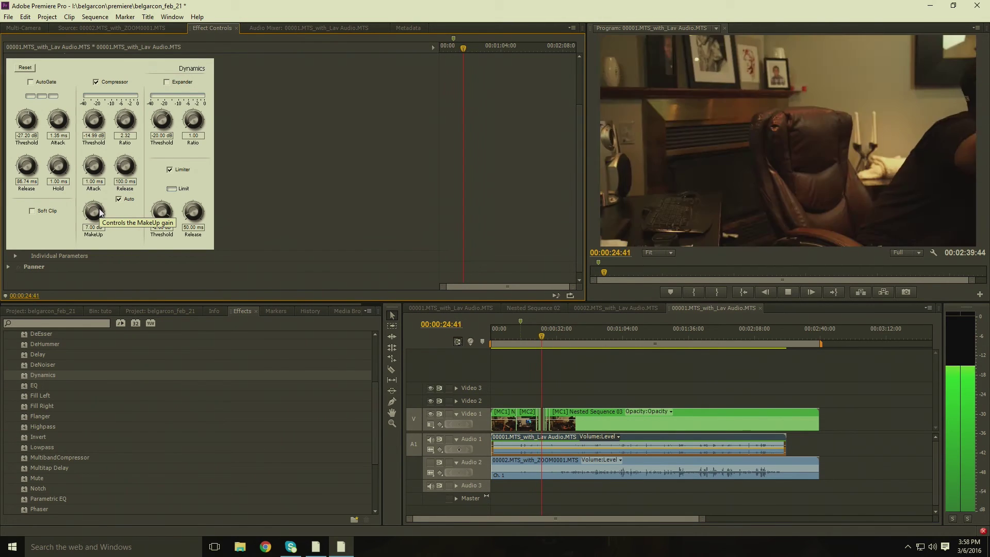
key(space)
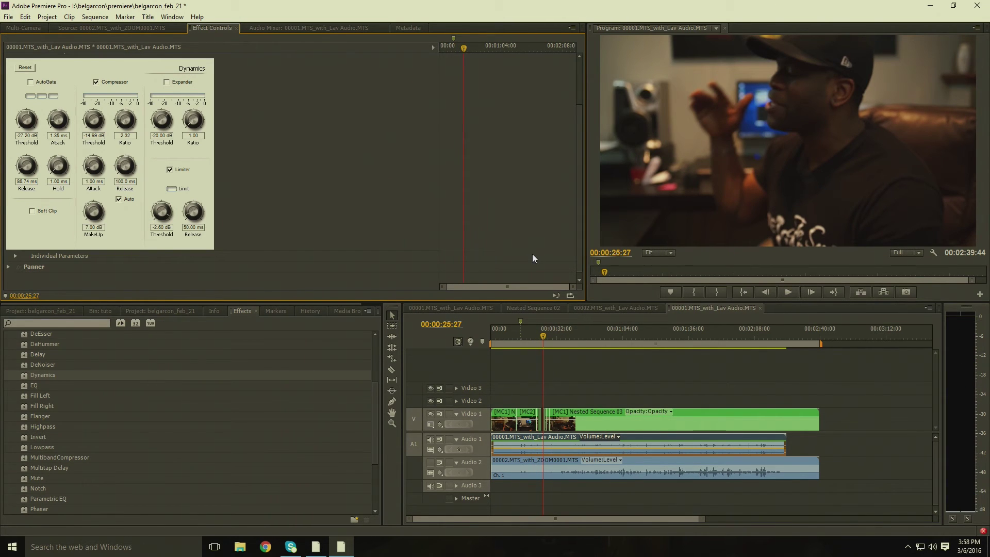
Set the Compressor's threshold to -13.19 dB, ratio to 1.97 and MakeUp gain to 5.20 dB.
drag(110, 107, 124, 125)
drag(94, 216, 93, 221)
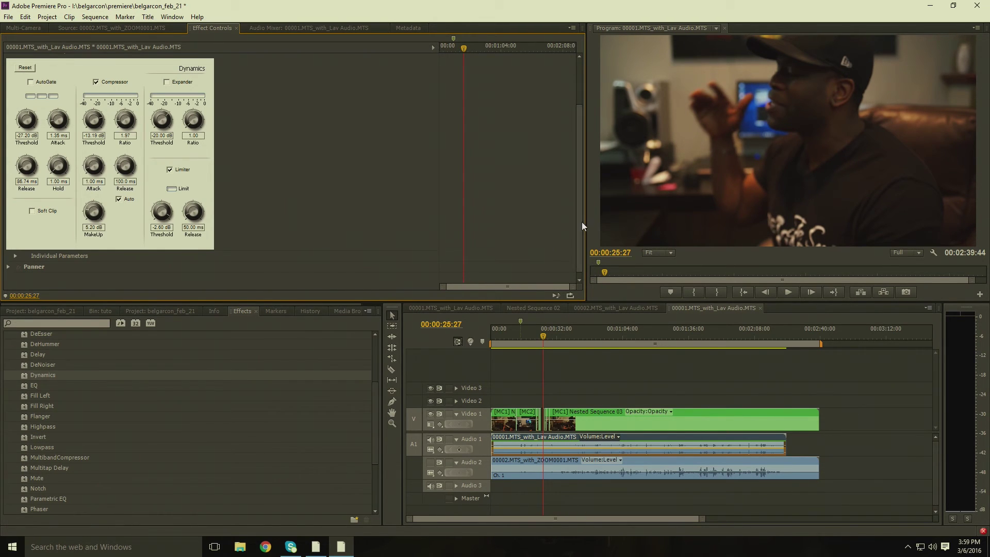
scroll(581, 222, up, 3)
scroll(581, 211, down, 2)
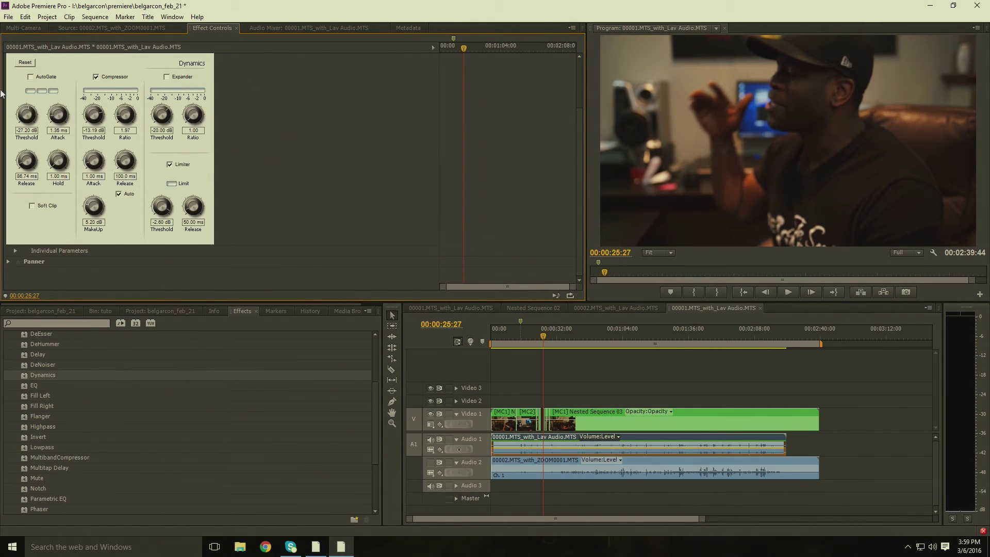
scroll(578, 191, up, 1)
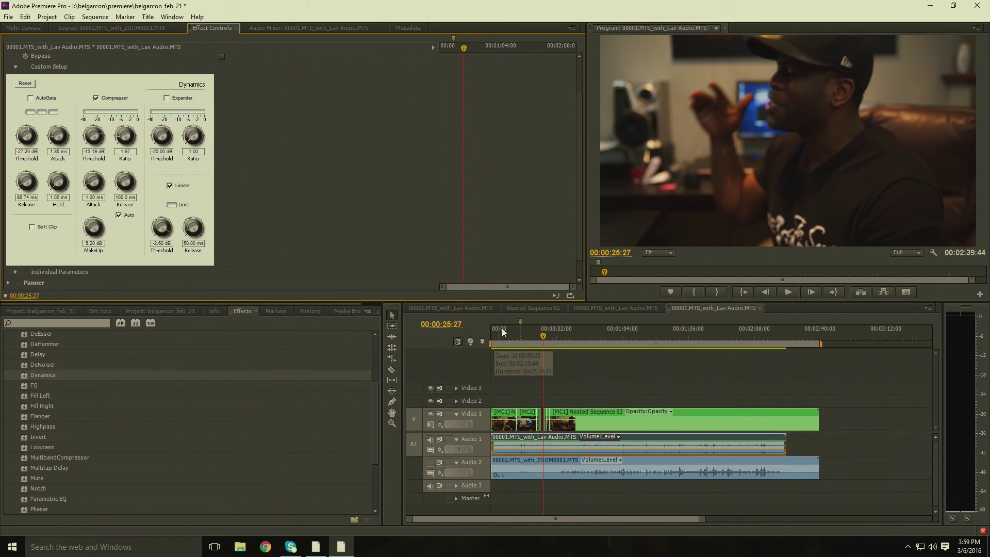
Play the sequence from just before 00:00:14 to about 00:00:28:10 to check the adjusted Dynamics settings.
mouse_move(506, 333)
mouse_down()
mouse_move(479, 337)
mouse_move(519, 338)
mouse_up()
key(space)
key(space)
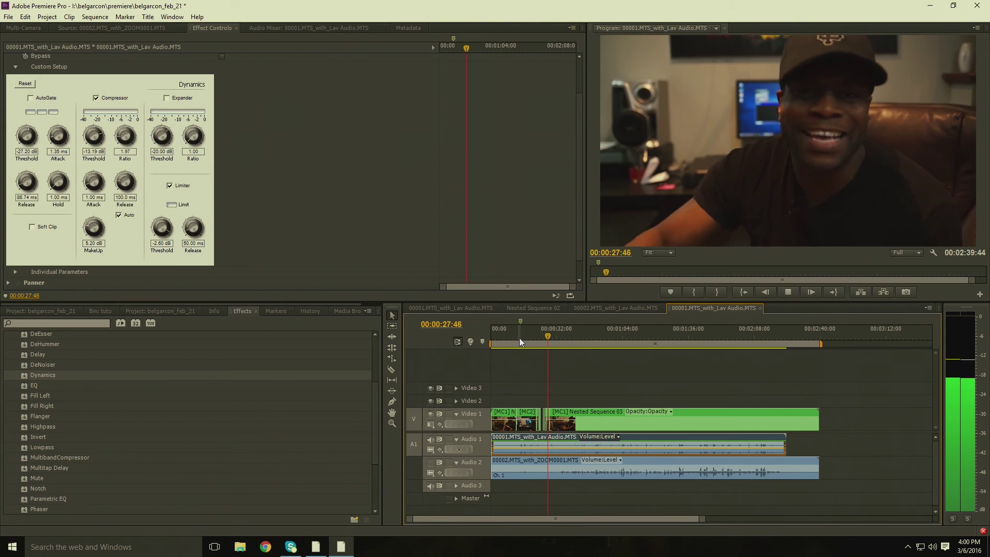
key(space)
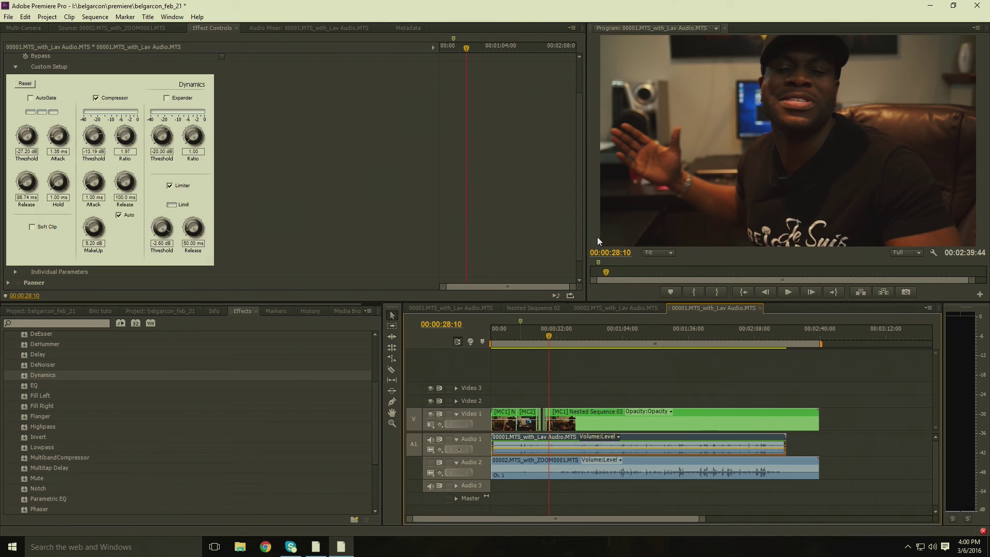
Trim the start of the 00002.MTS_with_ZOOM0001.MTS clip on Audio 2 to a point shortly after the playhead.
scroll(577, 237, down, 2)
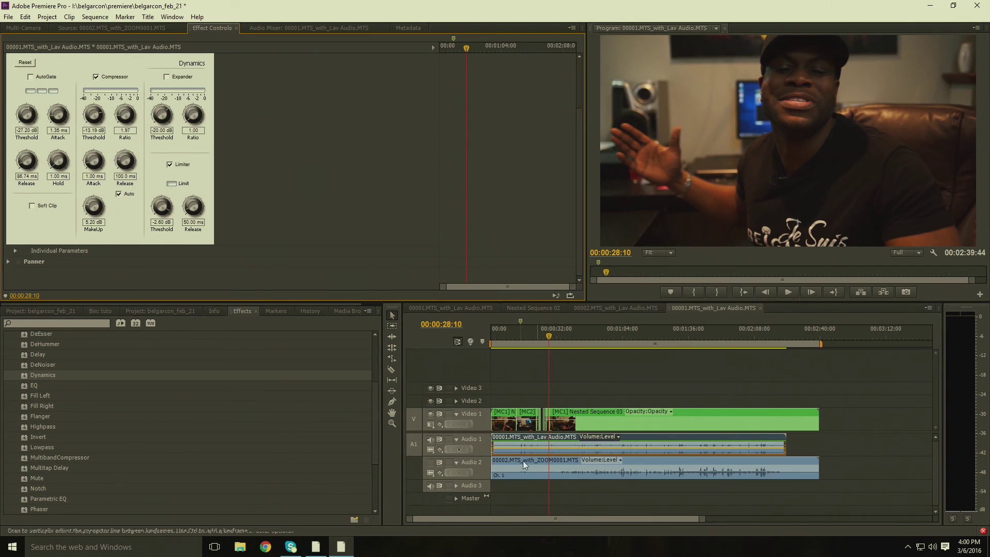
drag(494, 466, 582, 467)
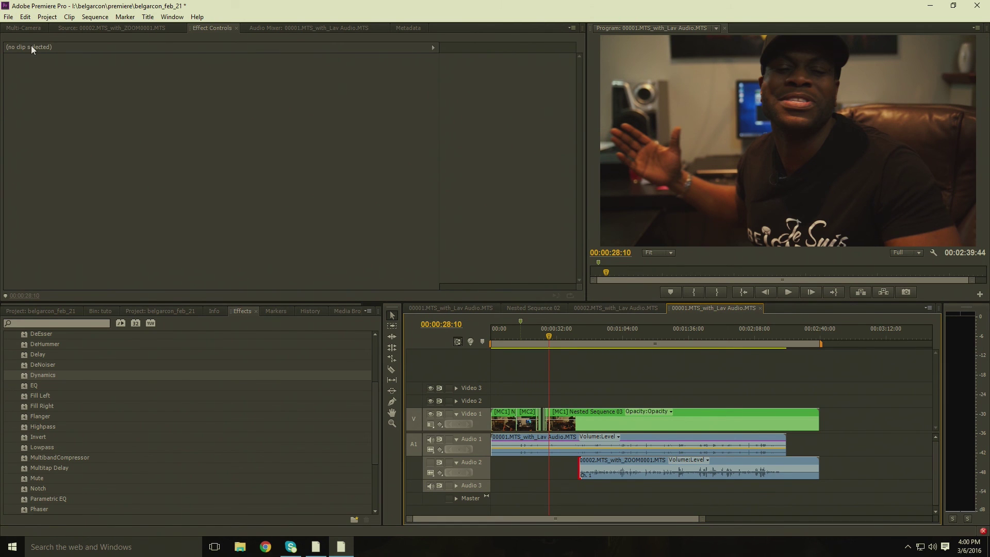
Return to the Multi-Camera monitor and choose camera 1 near 00:00:28:49.
click(28, 27)
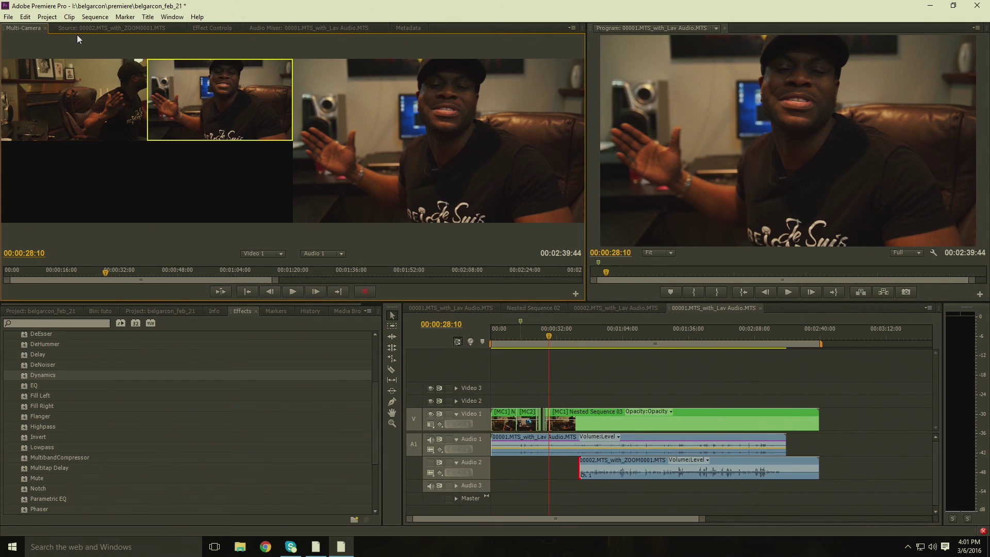
key(1)
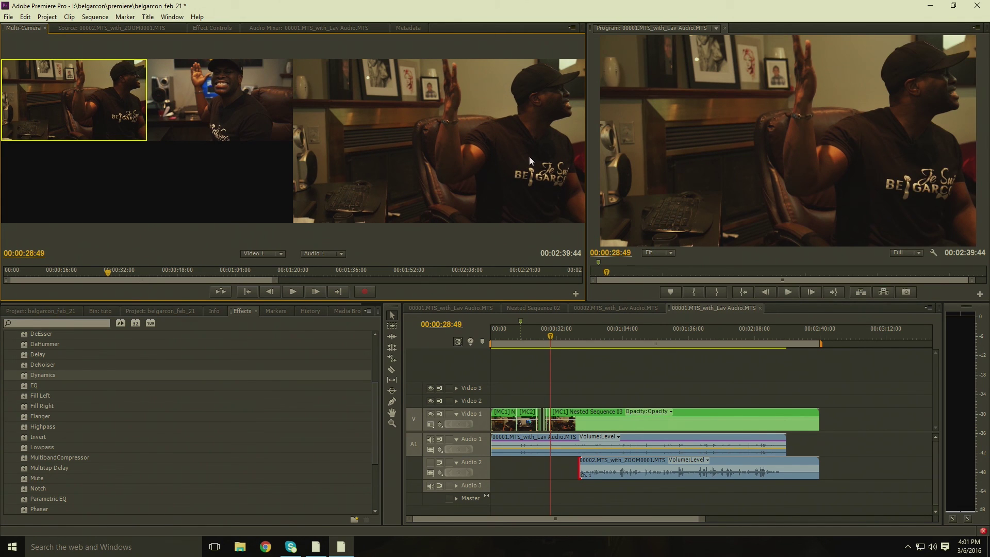